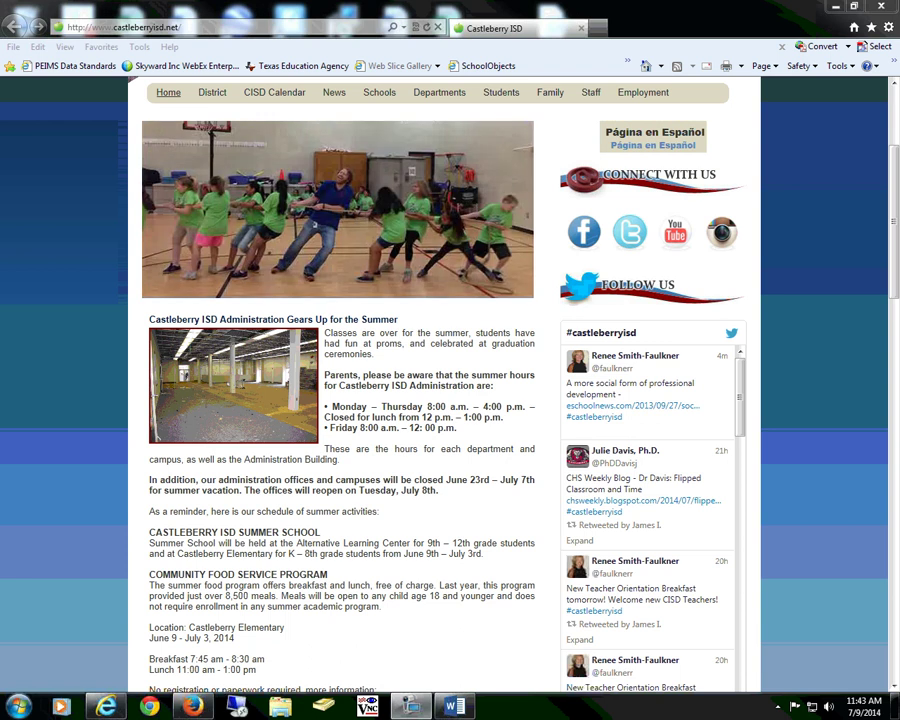
# Open Skyward Family Access from the Castleberry ISD website's Family menu
pyautogui.moveTo(541, 91)
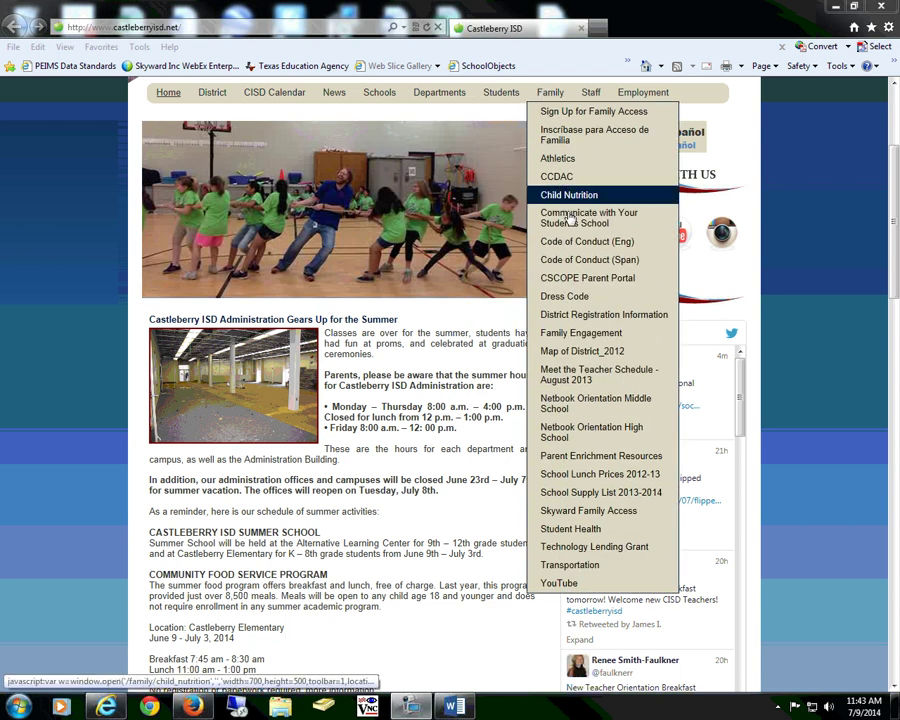
pyautogui.click(610, 510)
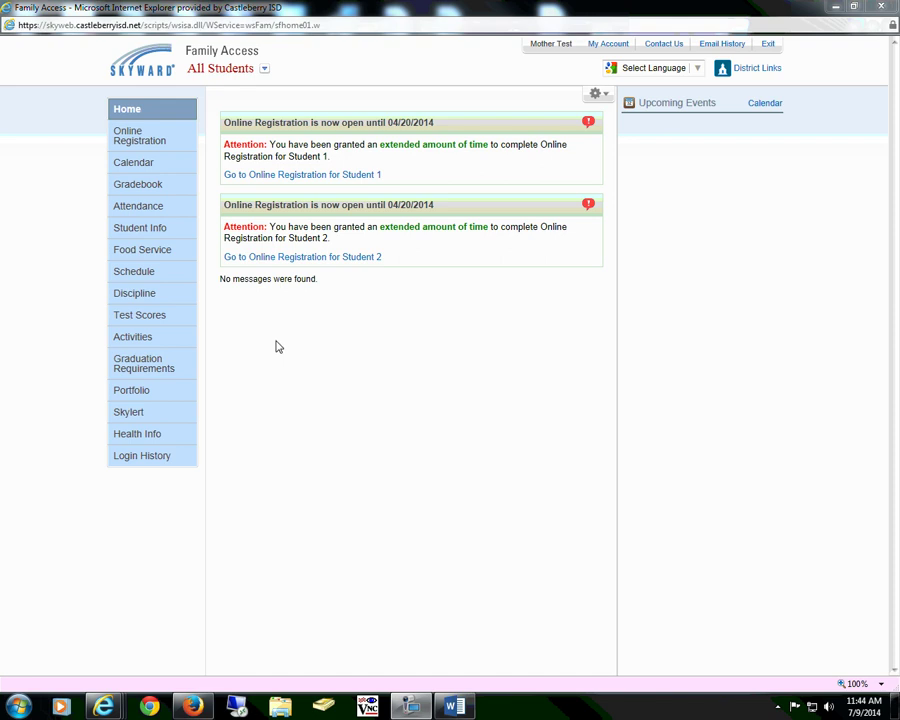
# Start online registration for Student 1 from the Online Registration menu
pyautogui.click(125, 140)
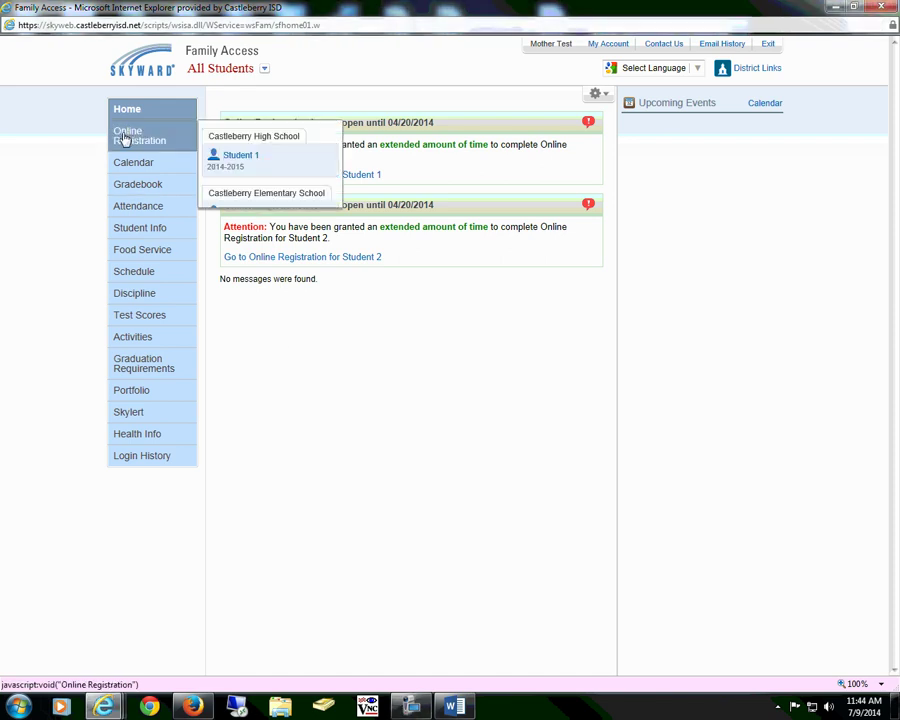
pyautogui.click(240, 161)
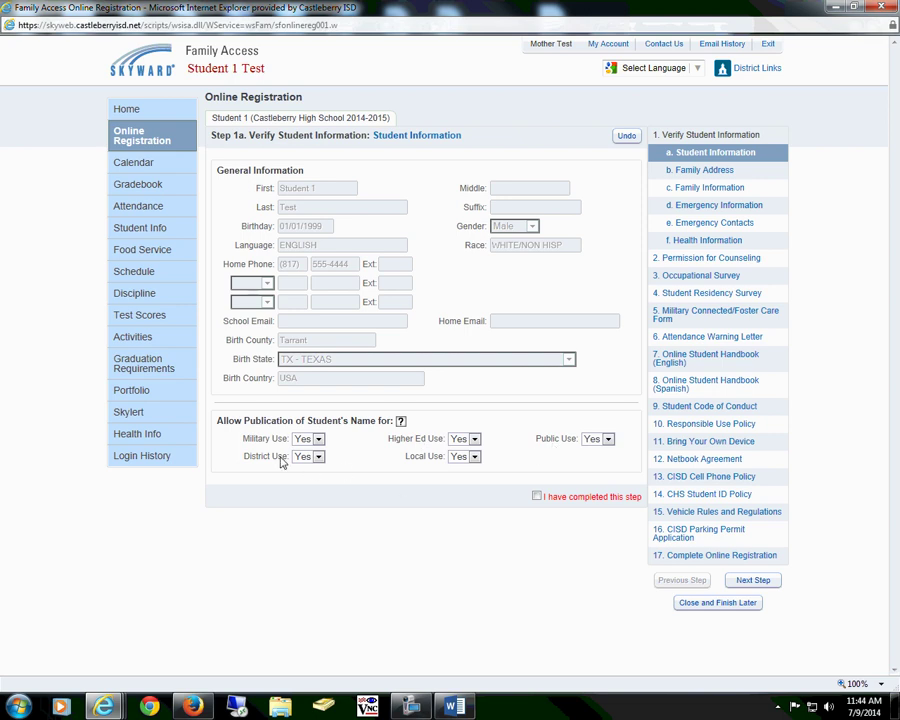
# Review the publication permissions help, keep Military Use at Yes, and complete Step 1a
pyautogui.click(401, 423)
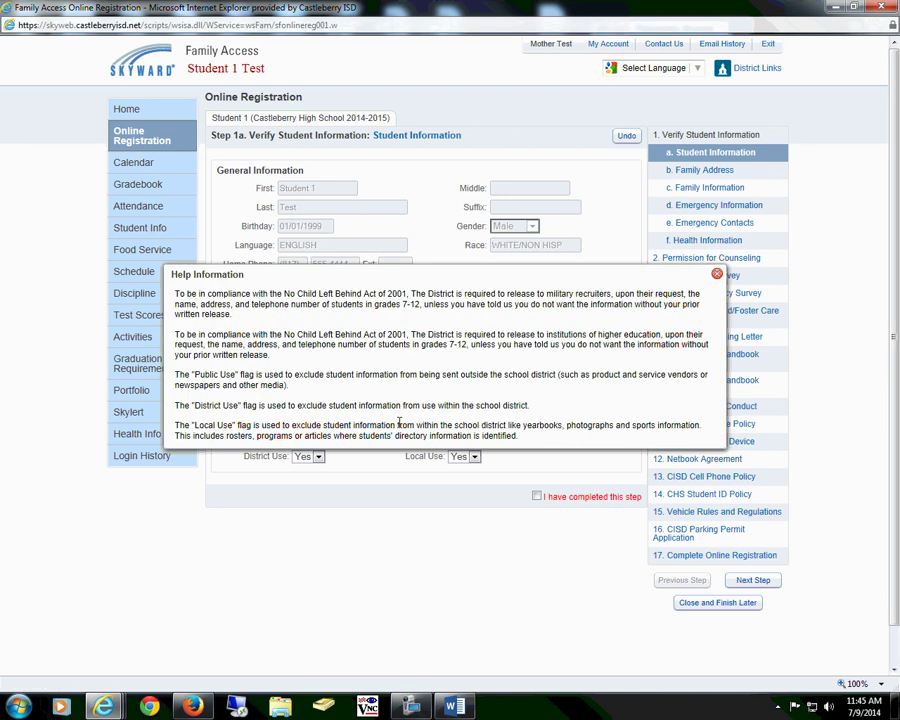
pyautogui.click(716, 273)
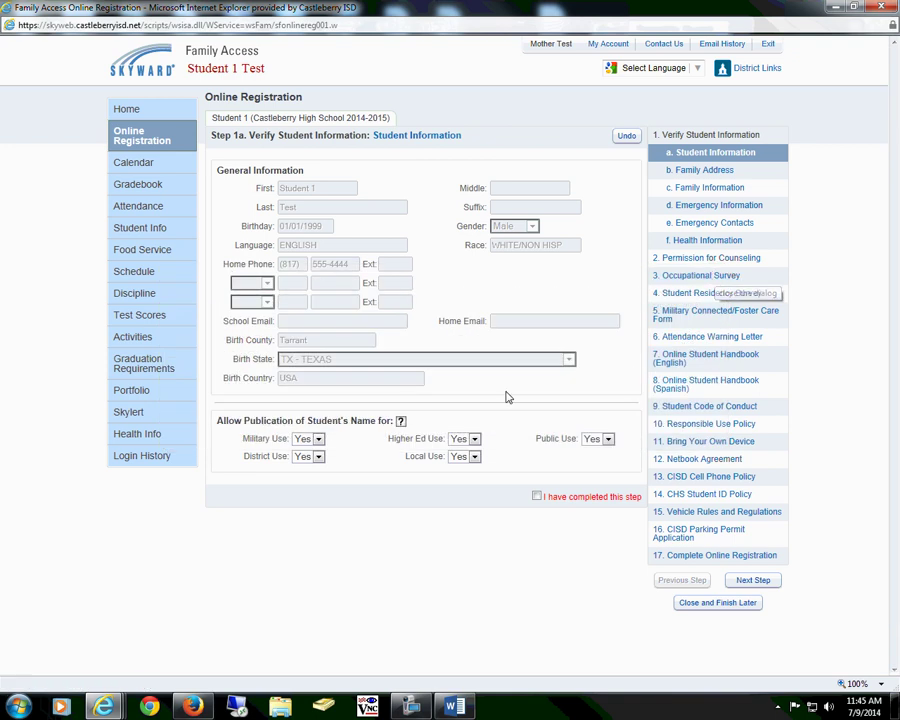
pyautogui.click(320, 442)
pyautogui.click(320, 451)
pyautogui.click(537, 497)
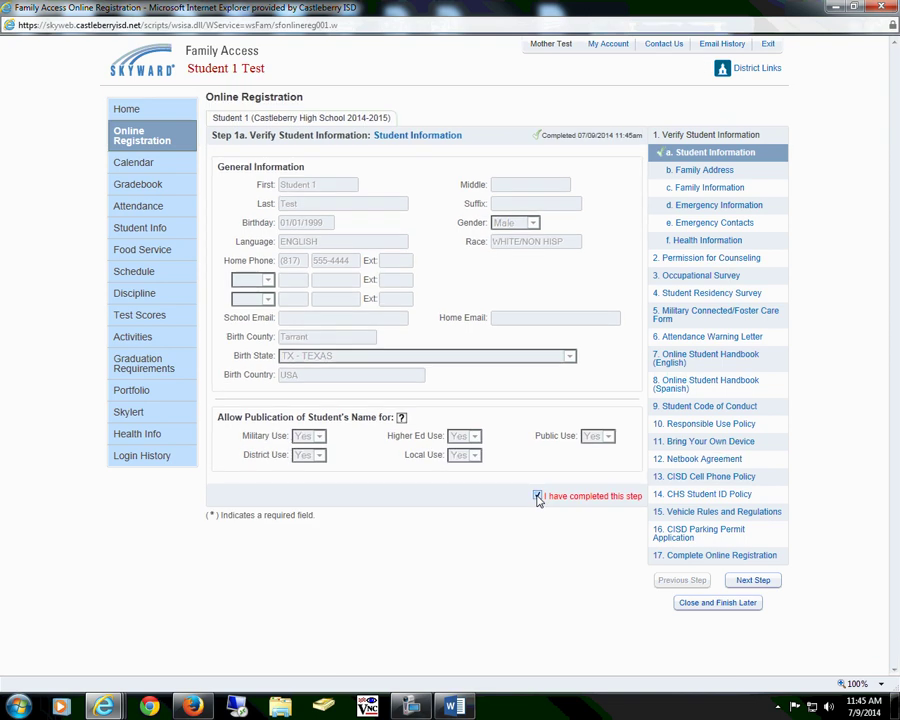
# Review the existing Family Address, leave it unchanged, and mark Step 1b completed
pyautogui.click(702, 172)
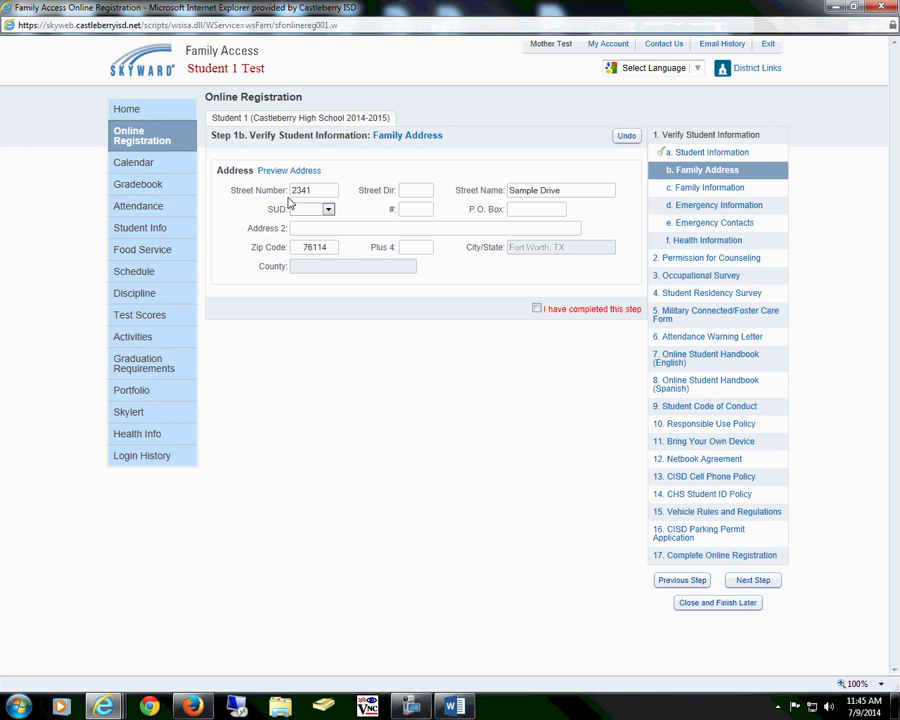
pyautogui.moveTo(321, 193); pyautogui.dragTo(283, 193)
pyautogui.click(536, 308)
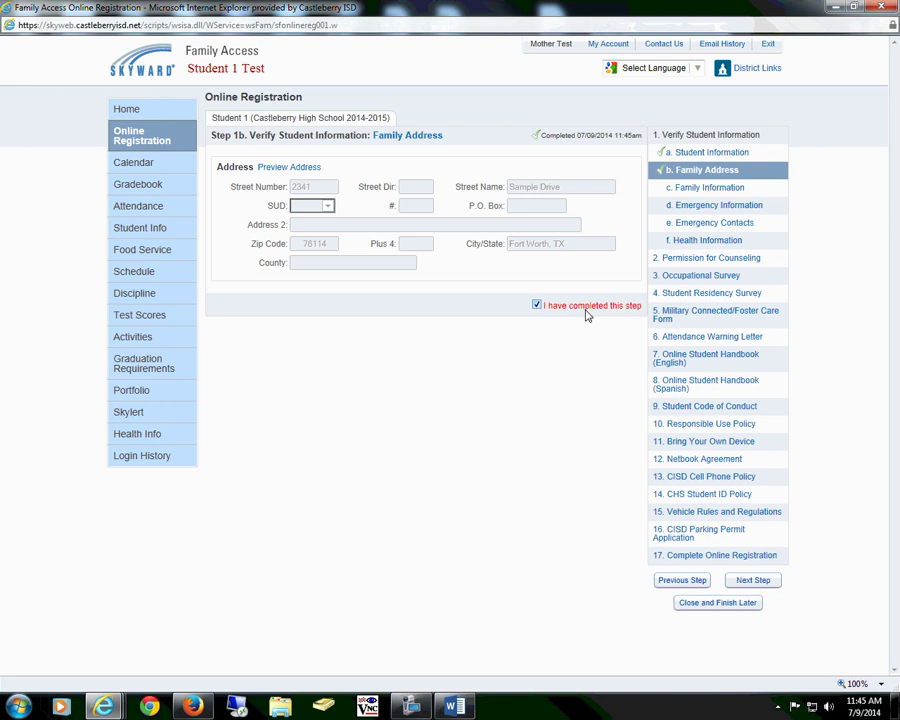
# Replace the guardian's work phone number and extension, complete Step 1c, and go to Emergency Information
pyautogui.click(715, 191)
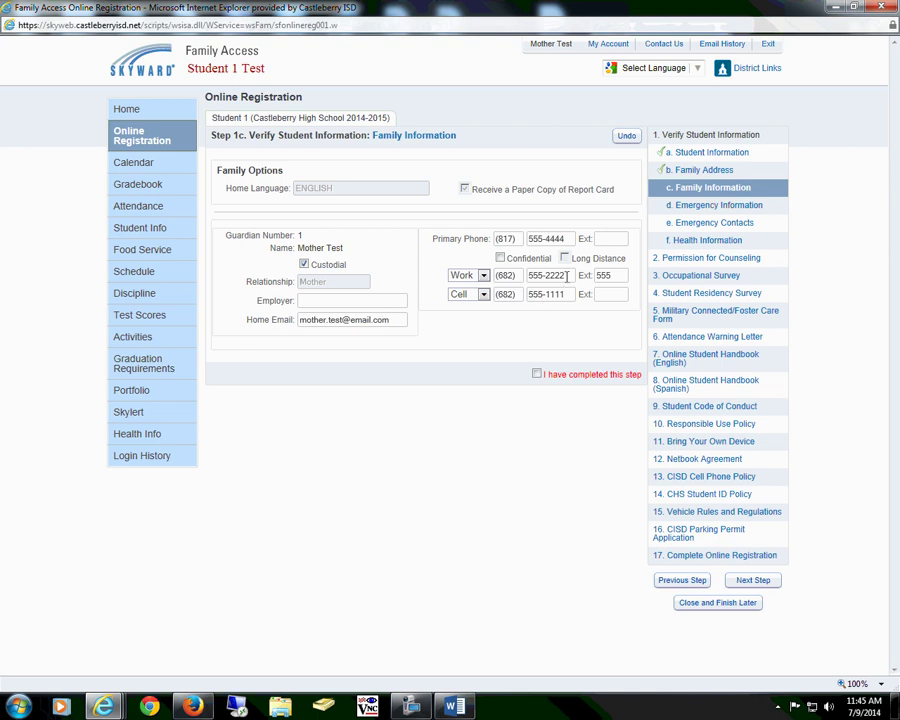
pyautogui.moveTo(566, 277); pyautogui.dragTo(525, 278)
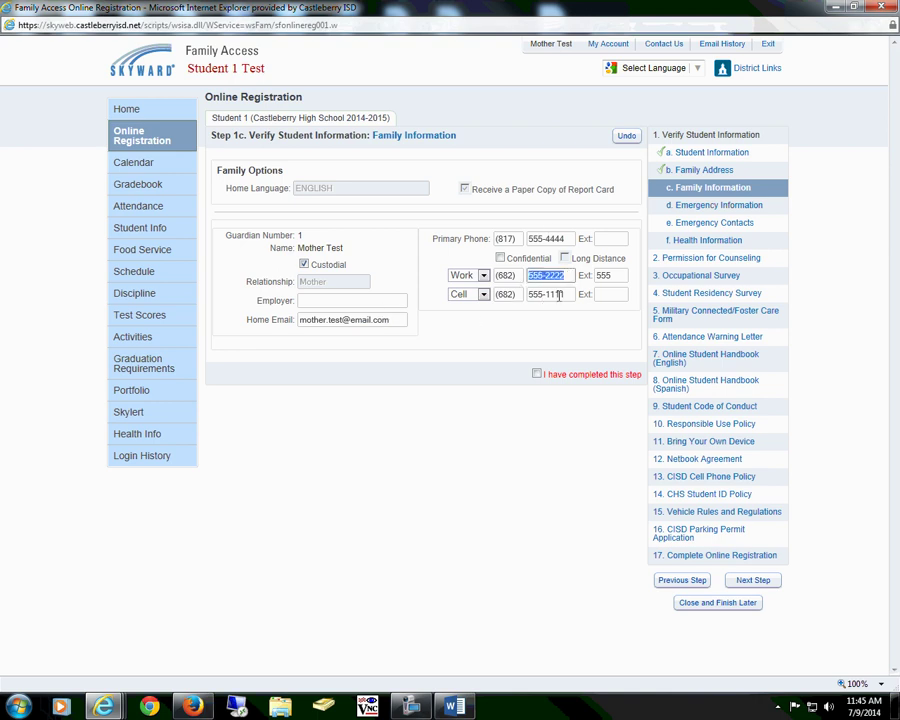
pyautogui.write('5551234')
pyautogui.write('123')
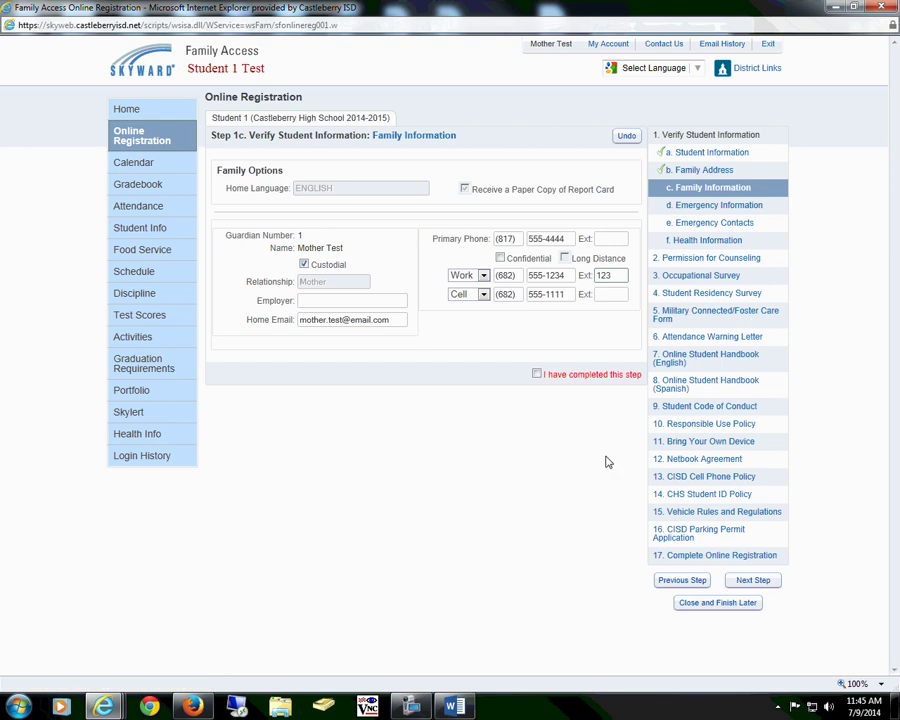
pyautogui.click(569, 320)
pyautogui.click(537, 375)
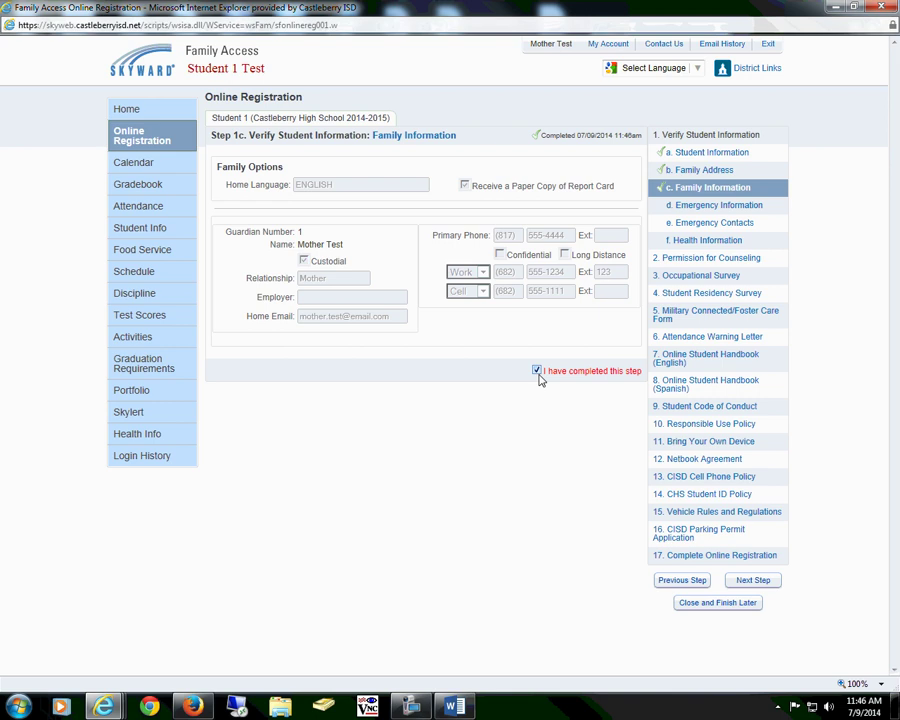
pyautogui.click(706, 207)
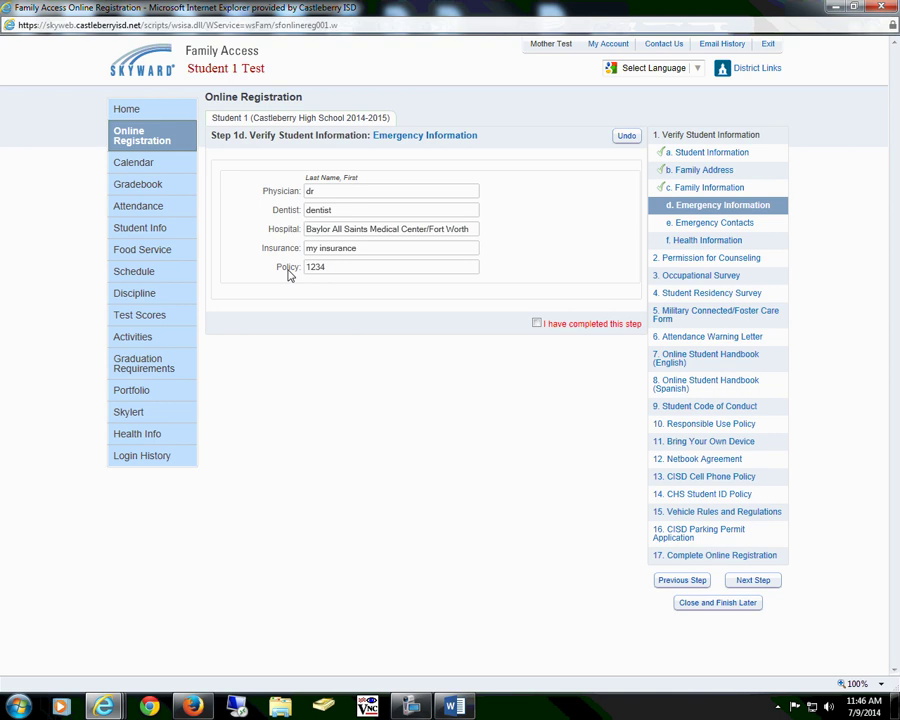
# Complete Step 1d, then give the first emergency contact a Work phone number and complete Step 1e
pyautogui.click(537, 325)
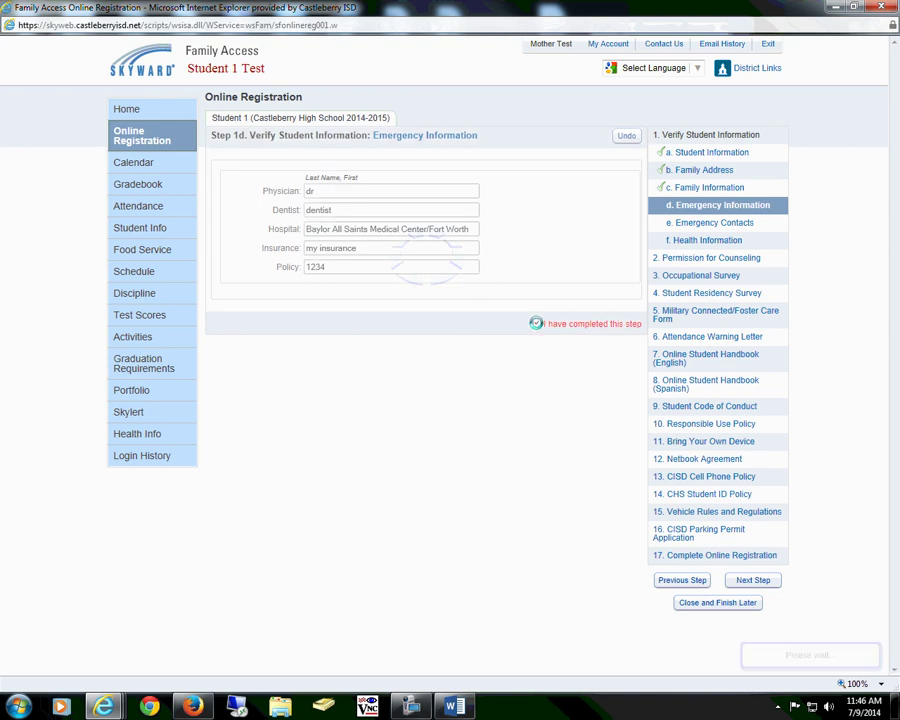
pyautogui.click(700, 225)
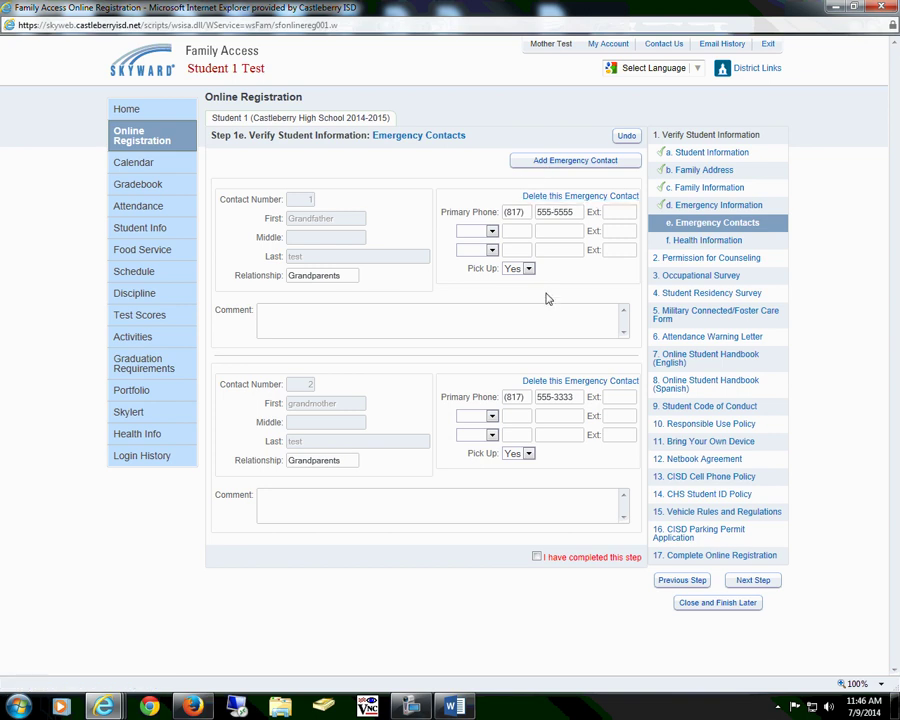
pyautogui.click(492, 231)
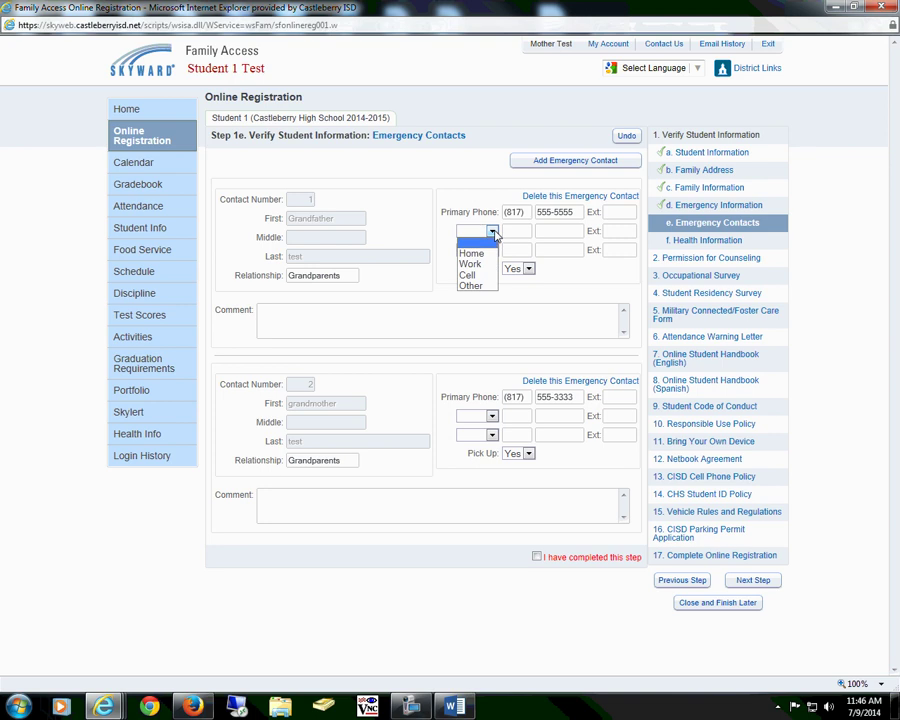
pyautogui.click(480, 264)
pyautogui.click(512, 231)
pyautogui.write('817) 555-')
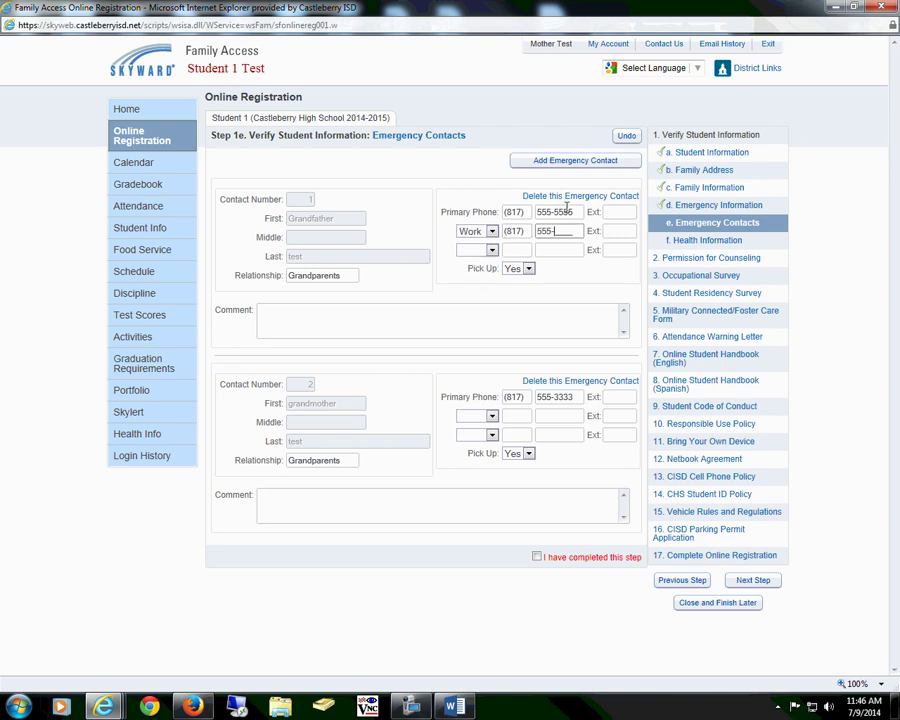
pyautogui.write('9999')
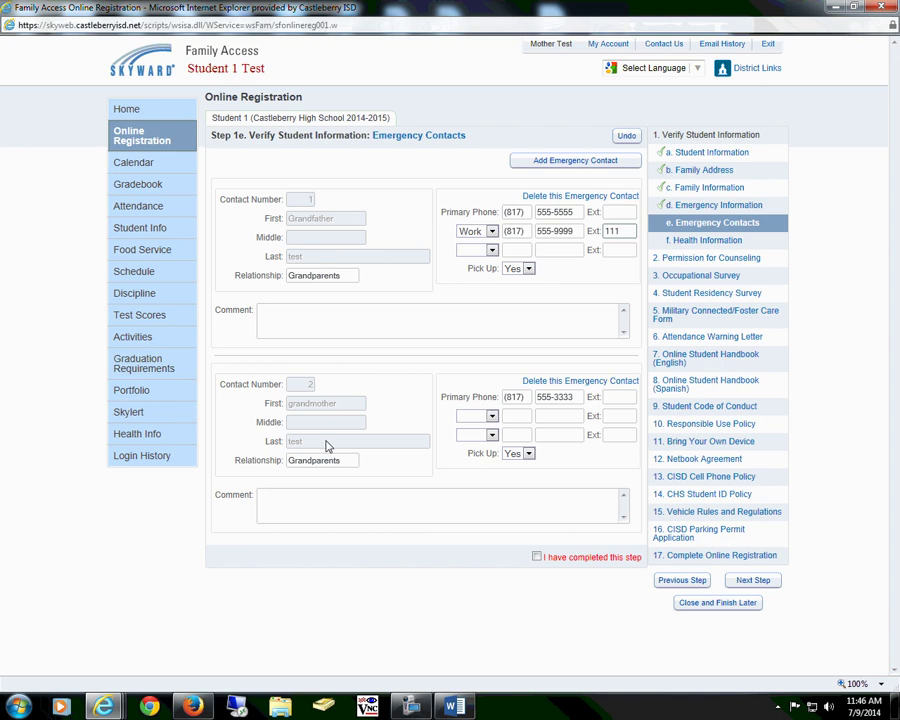
pyautogui.click(537, 559)
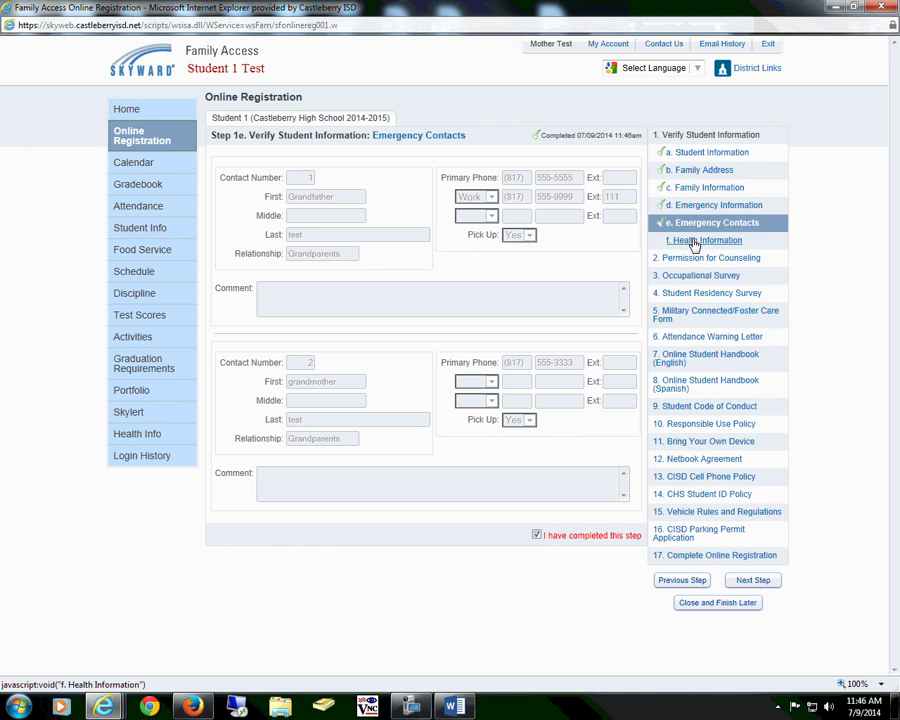
# Complete Step 1f Health Information with fields left blank, then go to Step 2 Permission for Counseling
pyautogui.click(694, 242)
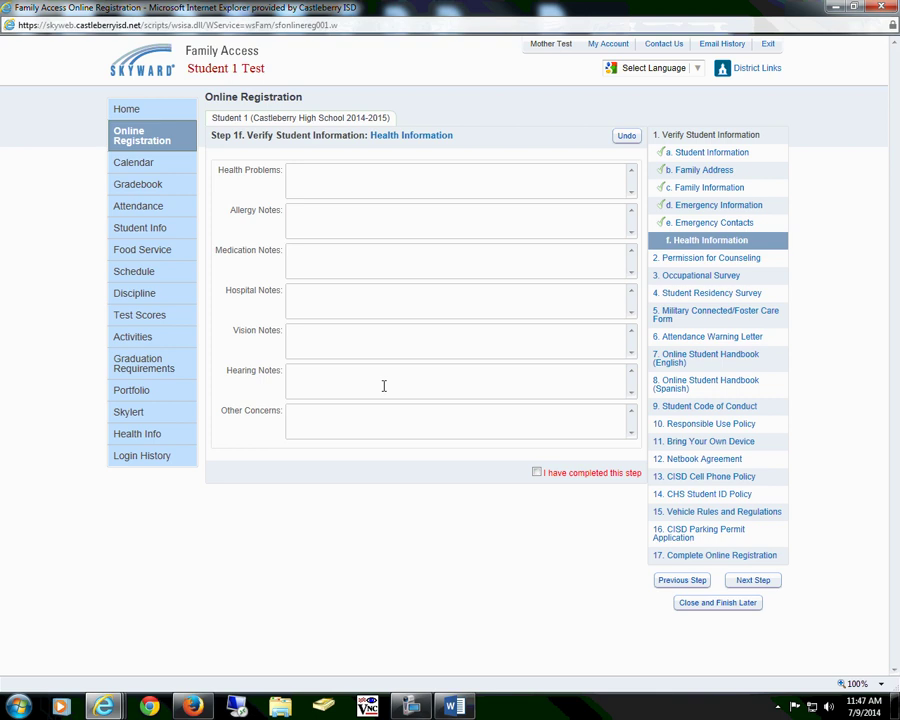
pyautogui.click(537, 473)
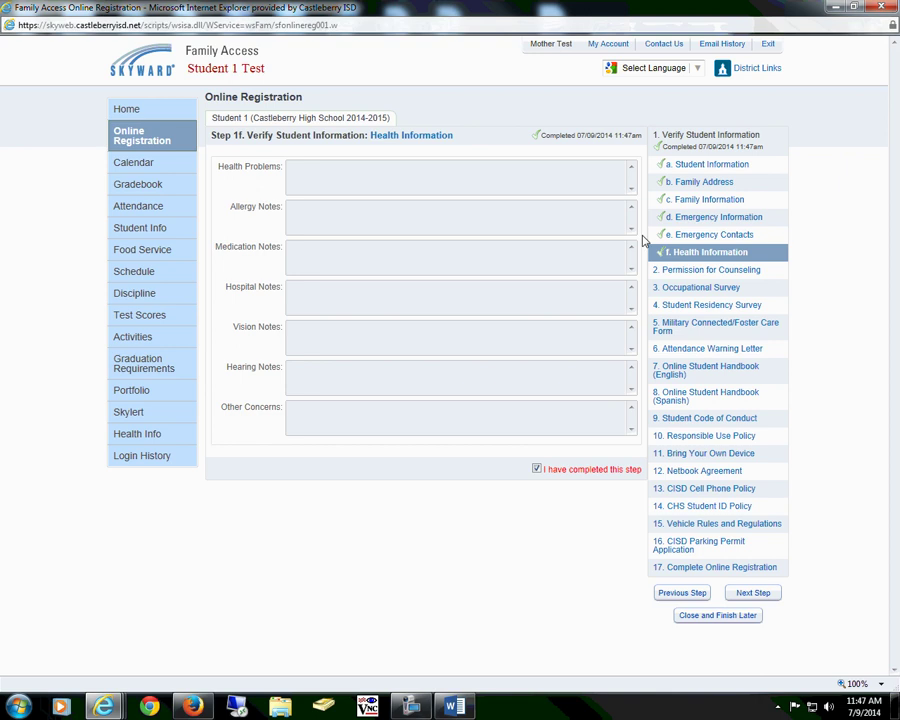
pyautogui.click(694, 272)
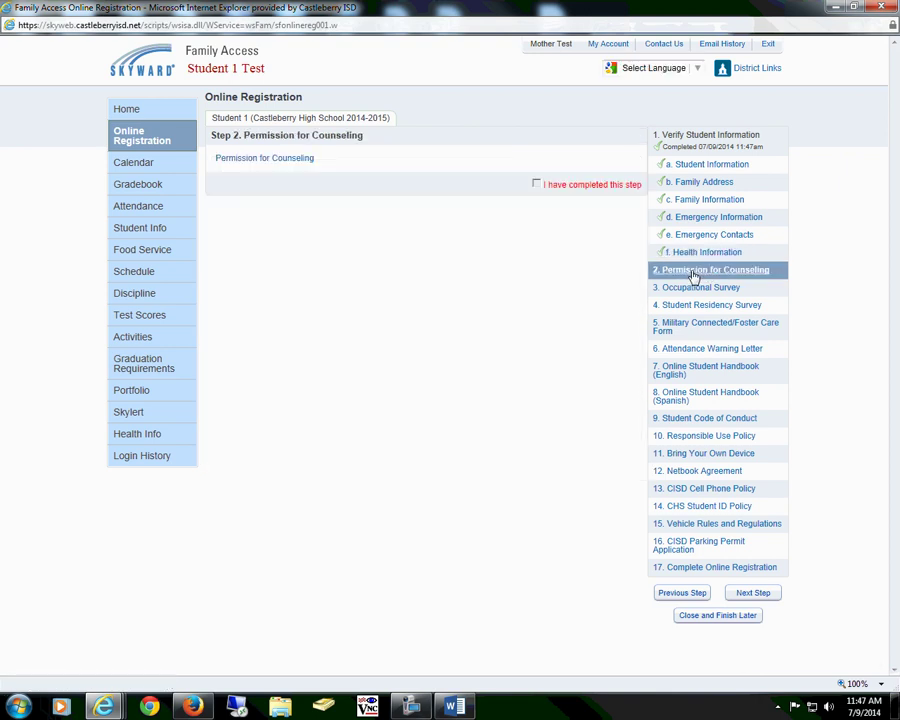
# Grant and save the counseling permission form, then mark Step 2 completed
pyautogui.click(275, 160)
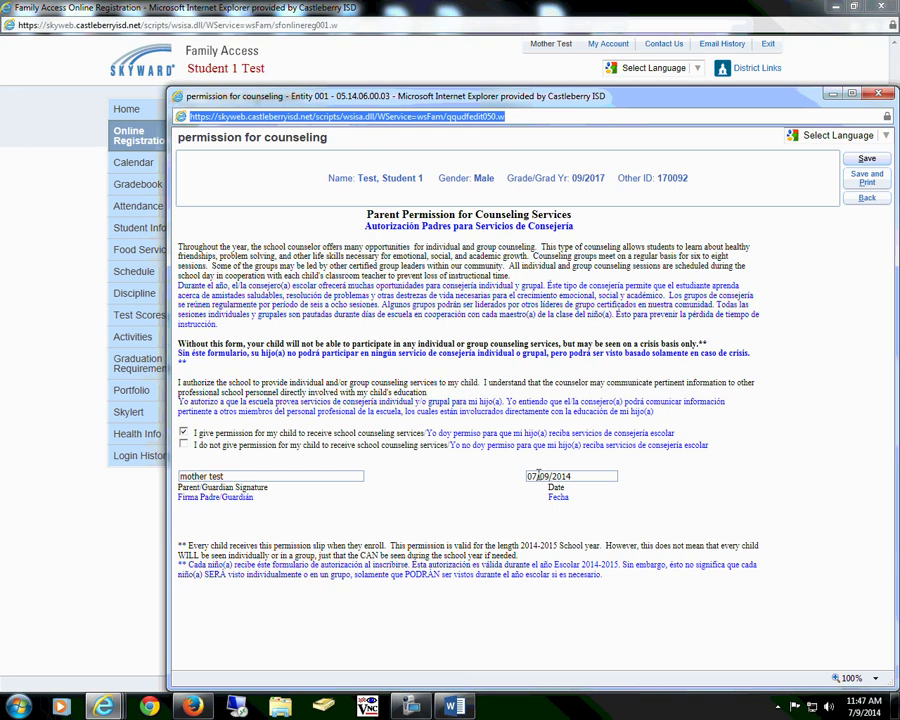
pyautogui.click(863, 160)
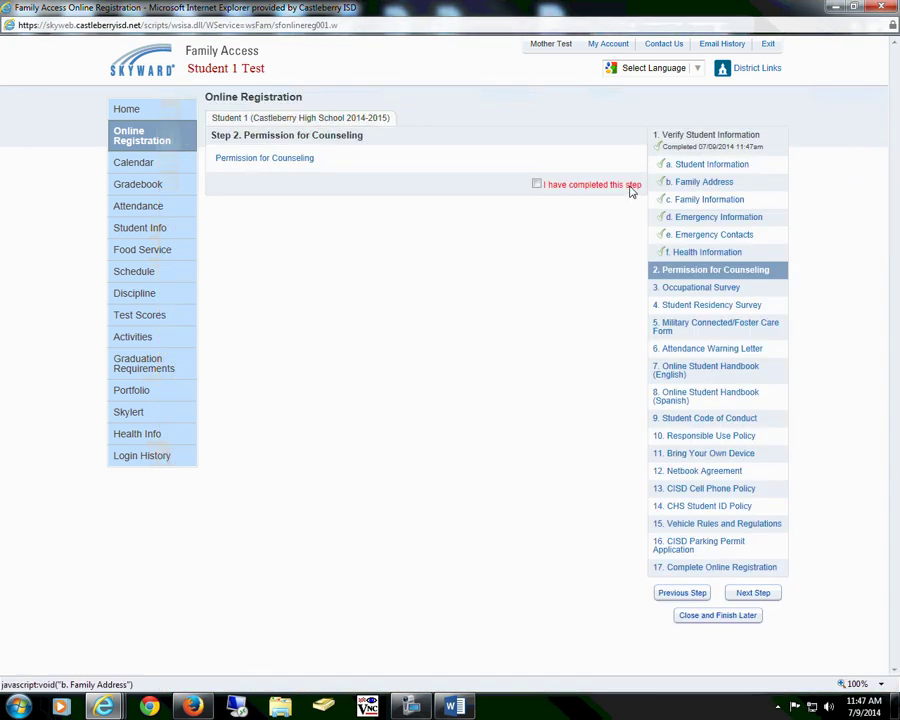
pyautogui.click(536, 185)
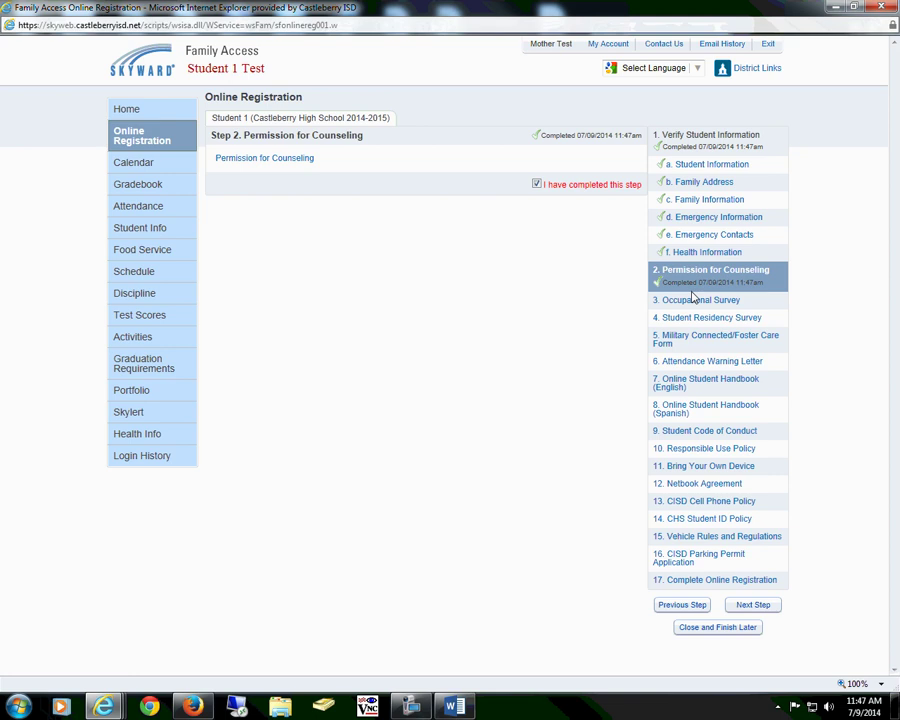
# Save the Occupational Survey form answering No, then move to Step 4 Student Residency Survey
pyautogui.click(694, 300)
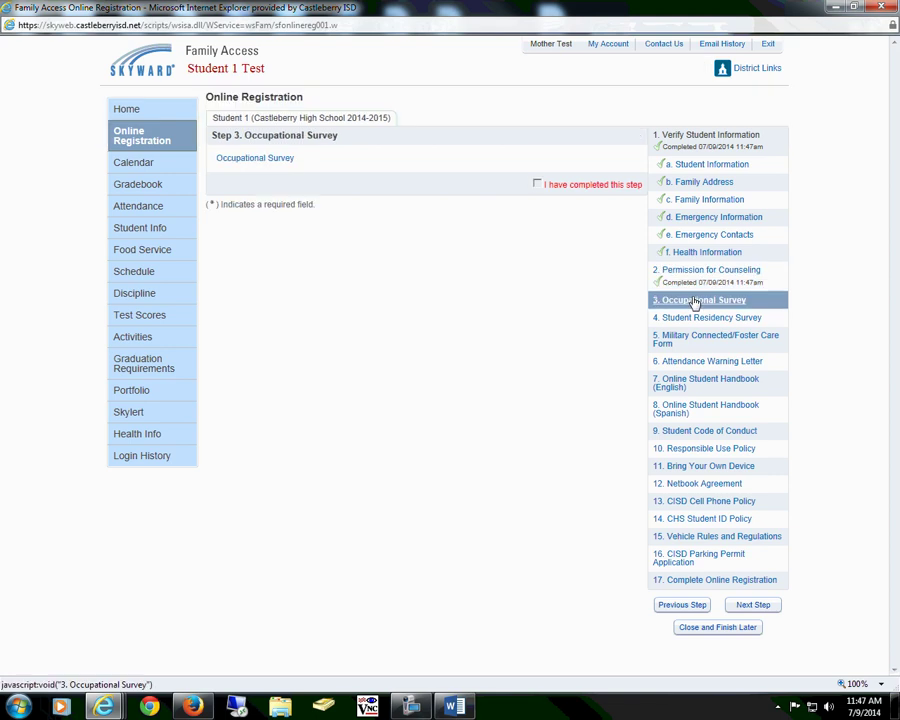
pyautogui.click(255, 160)
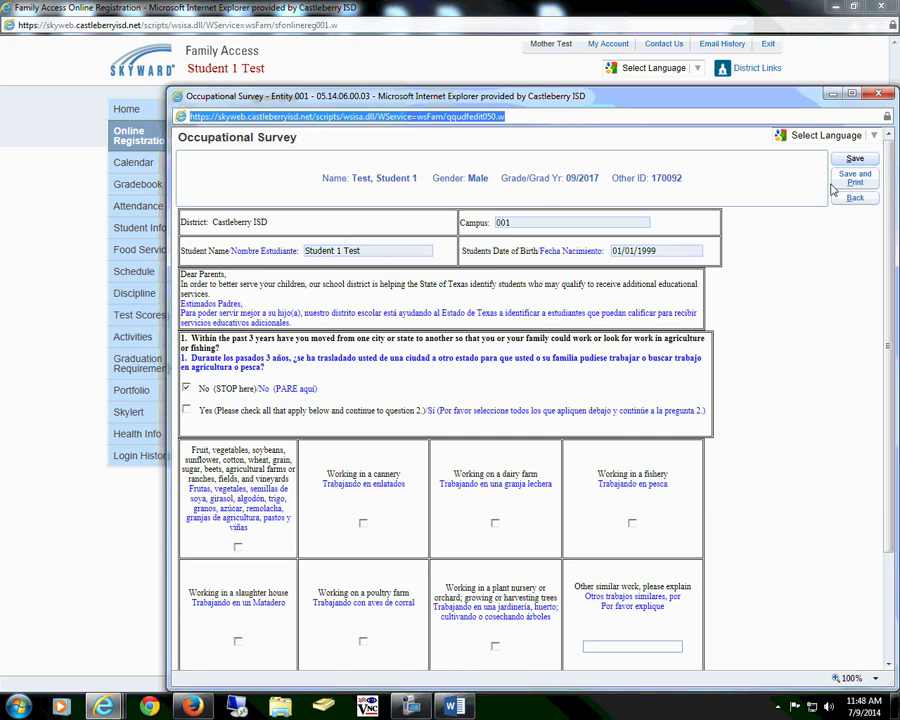
pyautogui.click(853, 160)
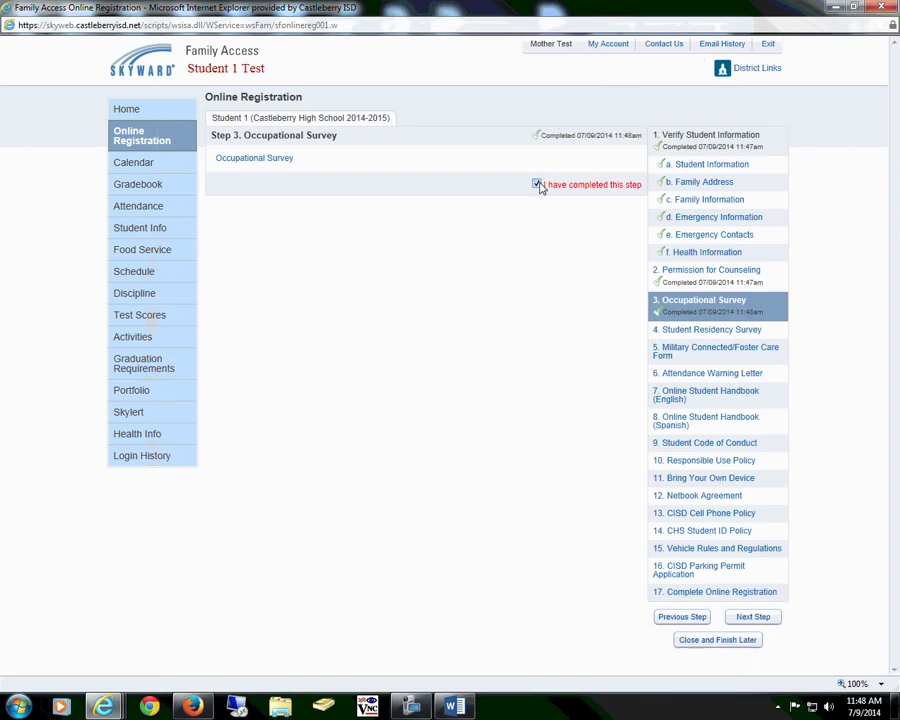
pyautogui.click(705, 332)
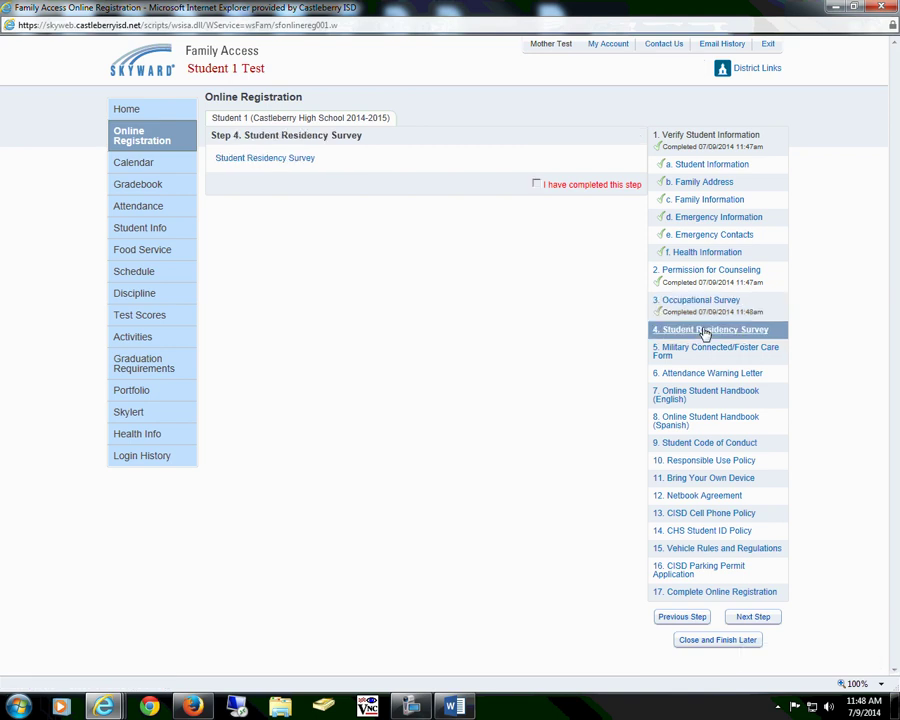
# Save the Student Residency Survey with None of the above checked, and mark Step 4 completed
pyautogui.click(261, 165)
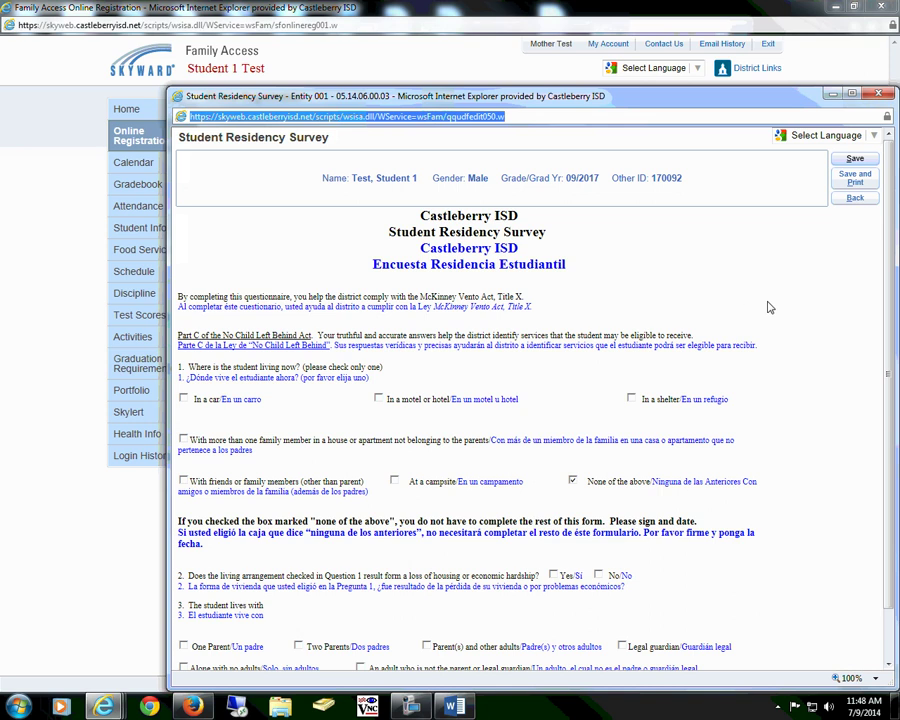
pyautogui.scroll(-1, 886, 240)
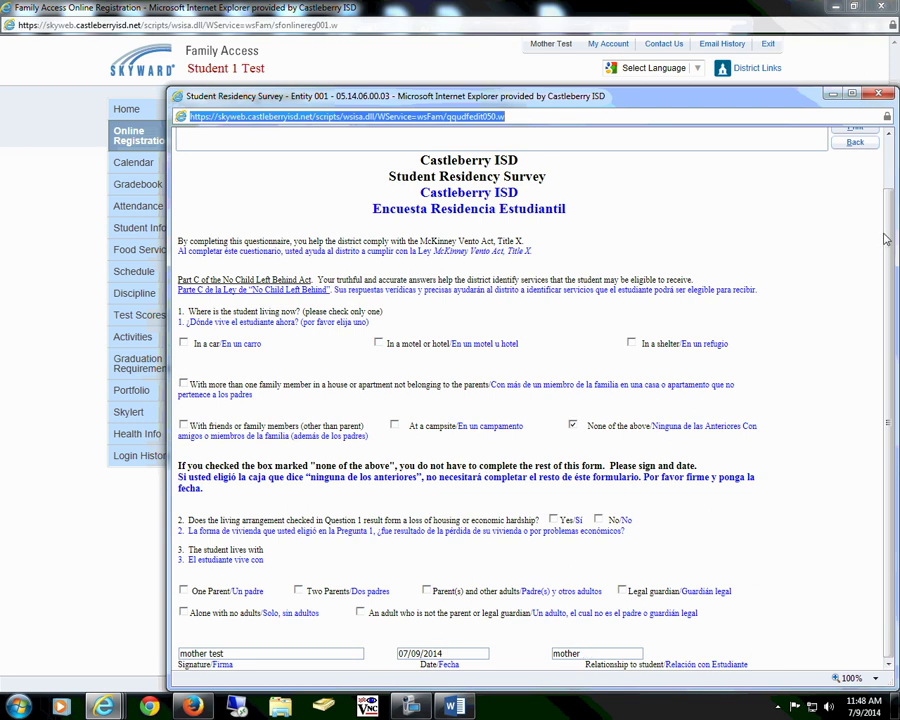
pyautogui.scroll(1, 887, 198)
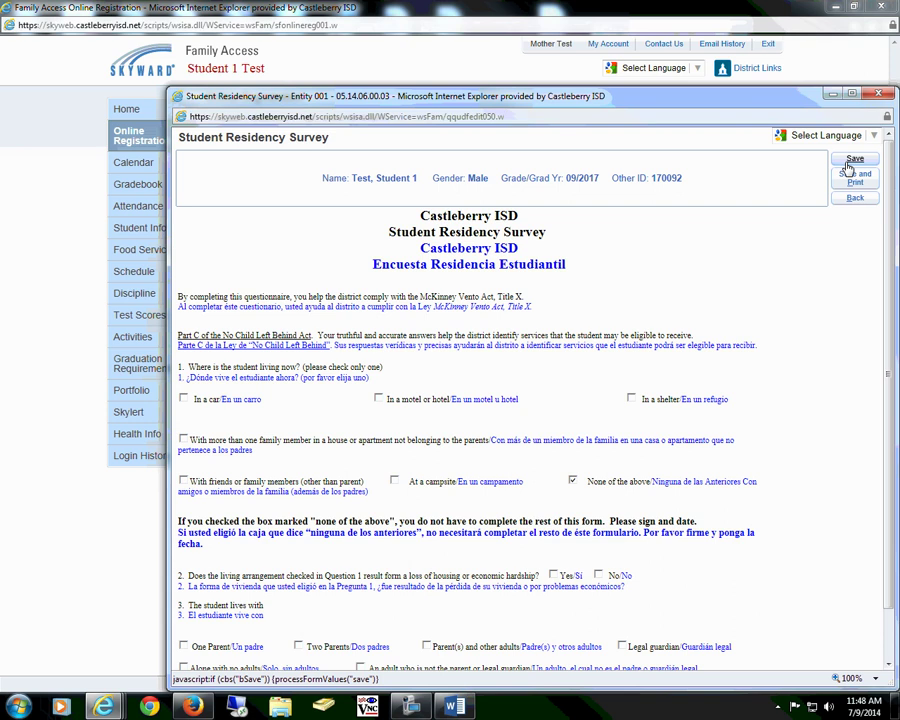
pyautogui.click(849, 166)
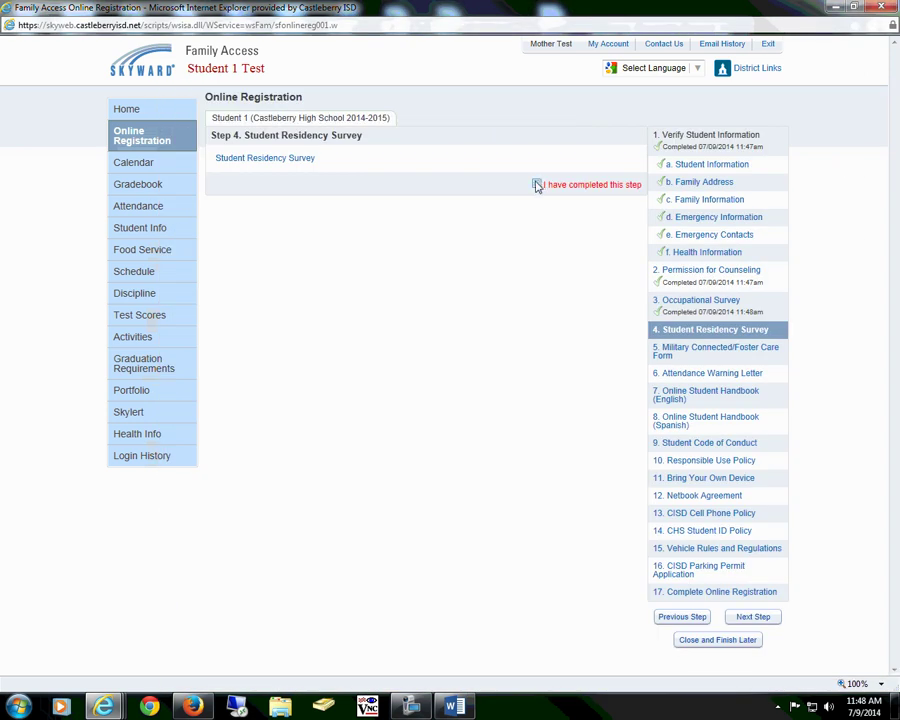
pyautogui.click(536, 185)
# Save the Military Connected/Foster Care Form answered No throughout and mark Step 5 completed
pyautogui.click(681, 364)
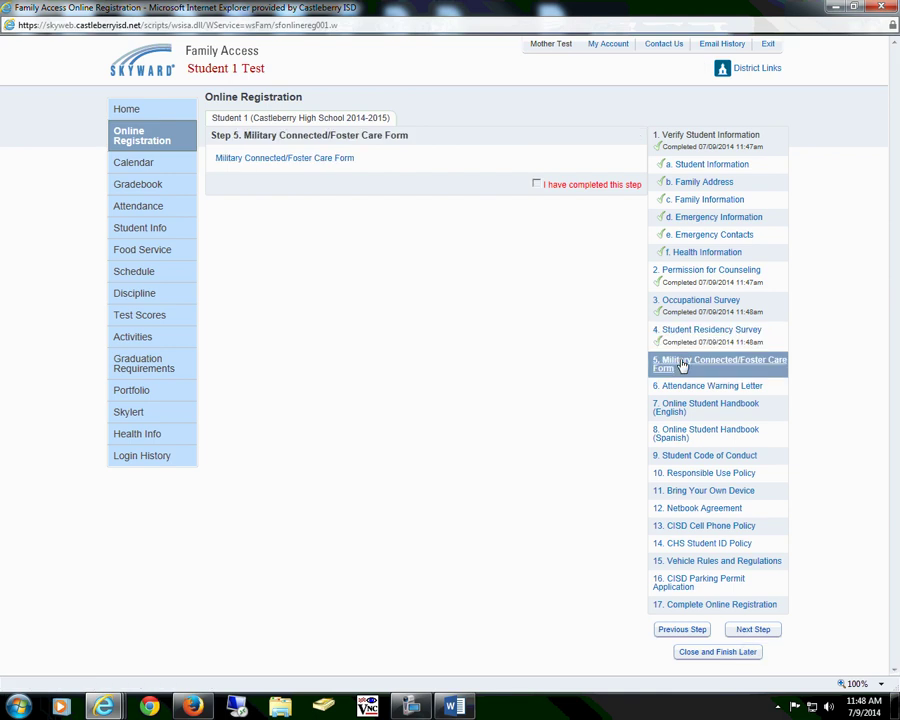
pyautogui.click(252, 160)
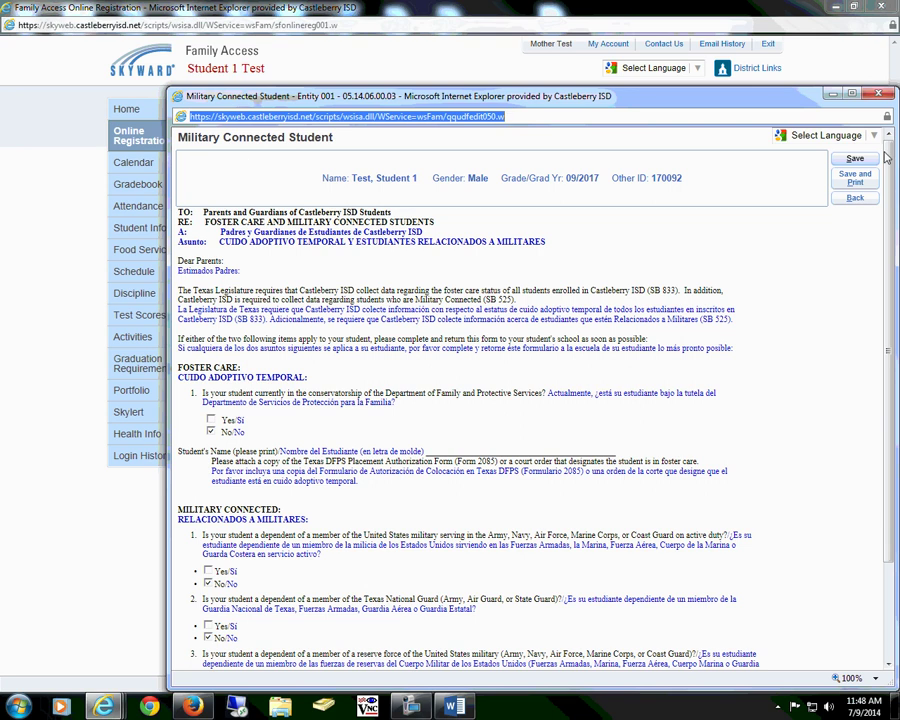
pyautogui.scroll(-2, 866, 220)
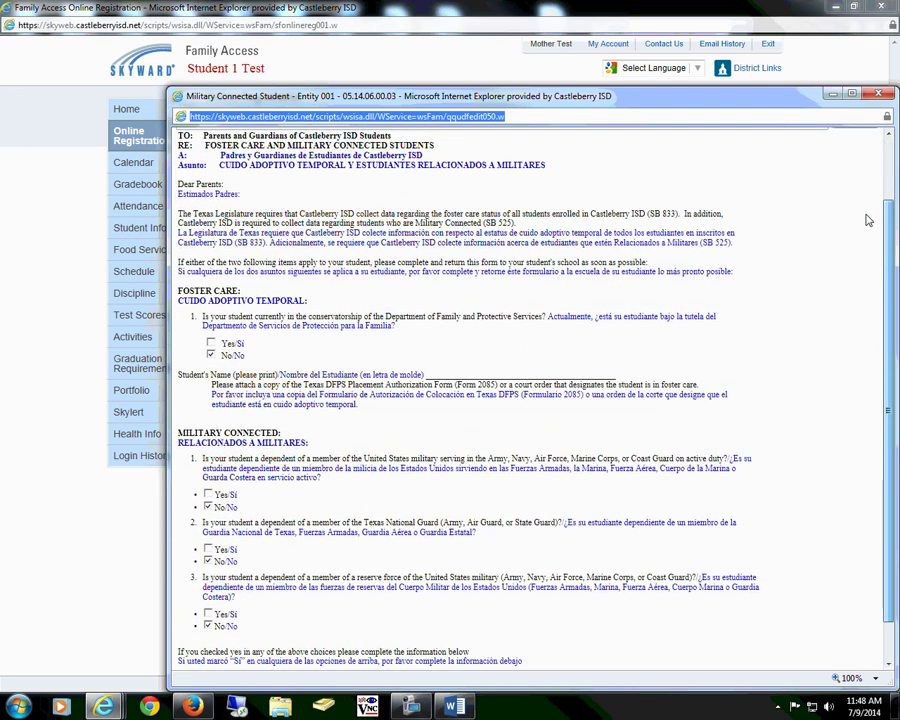
pyautogui.scroll(-1, 870, 235)
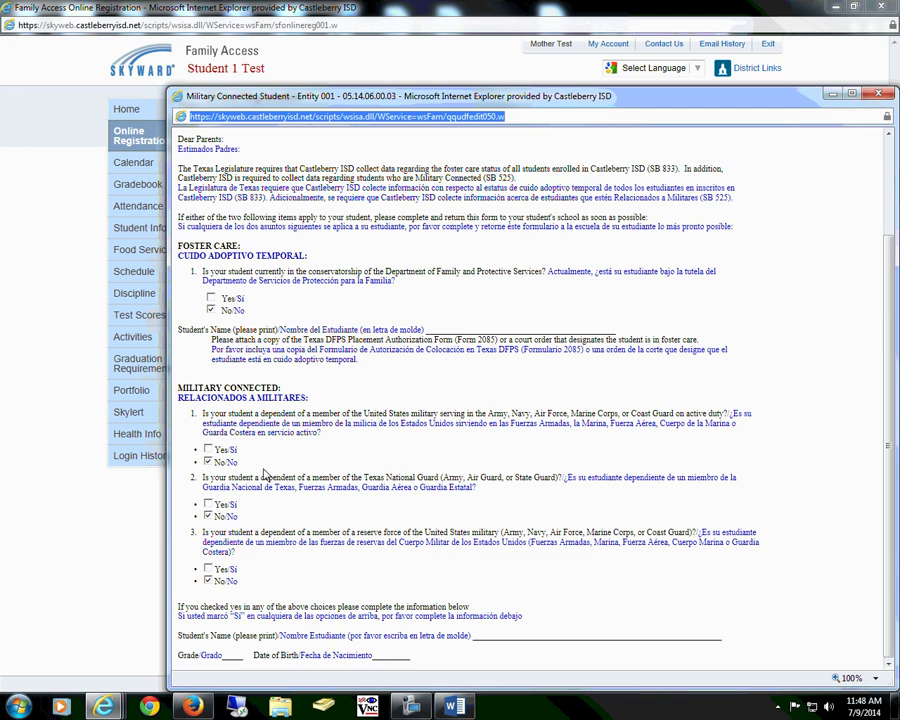
pyautogui.moveTo(893, 299); pyautogui.dragTo(891, 167)
pyautogui.click(852, 160)
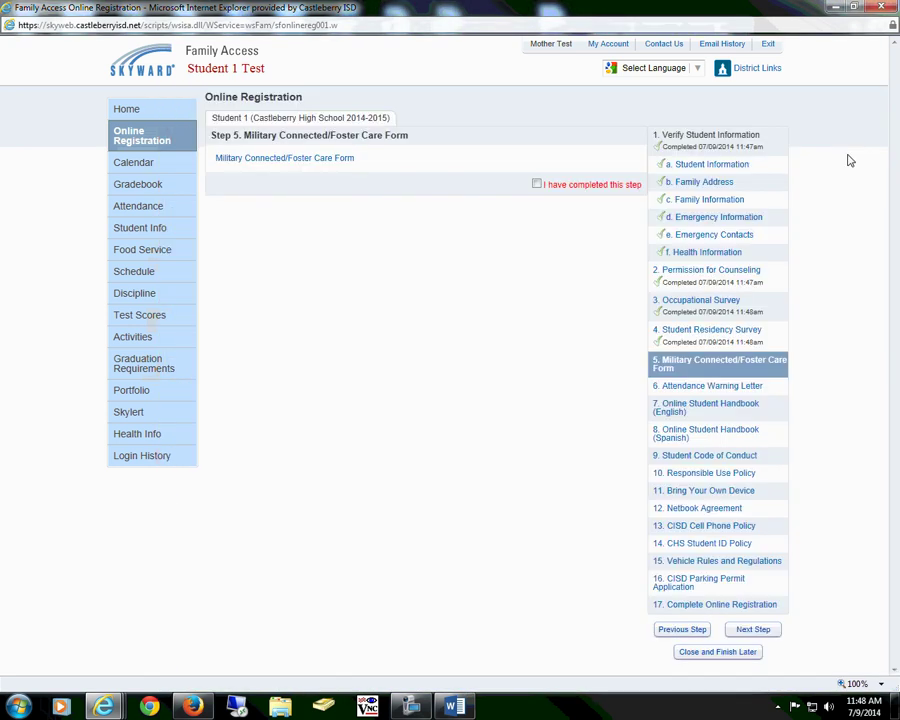
pyautogui.click(537, 185)
# Save the signed Attendance Warning Letter and mark Step 6 completed
pyautogui.click(695, 400)
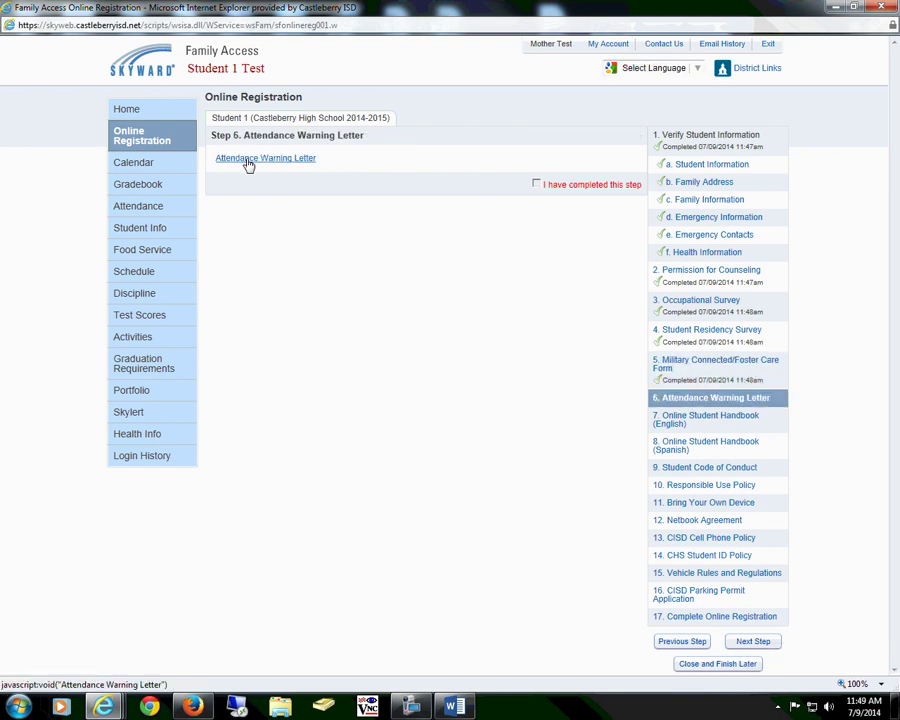
pyautogui.click(248, 161)
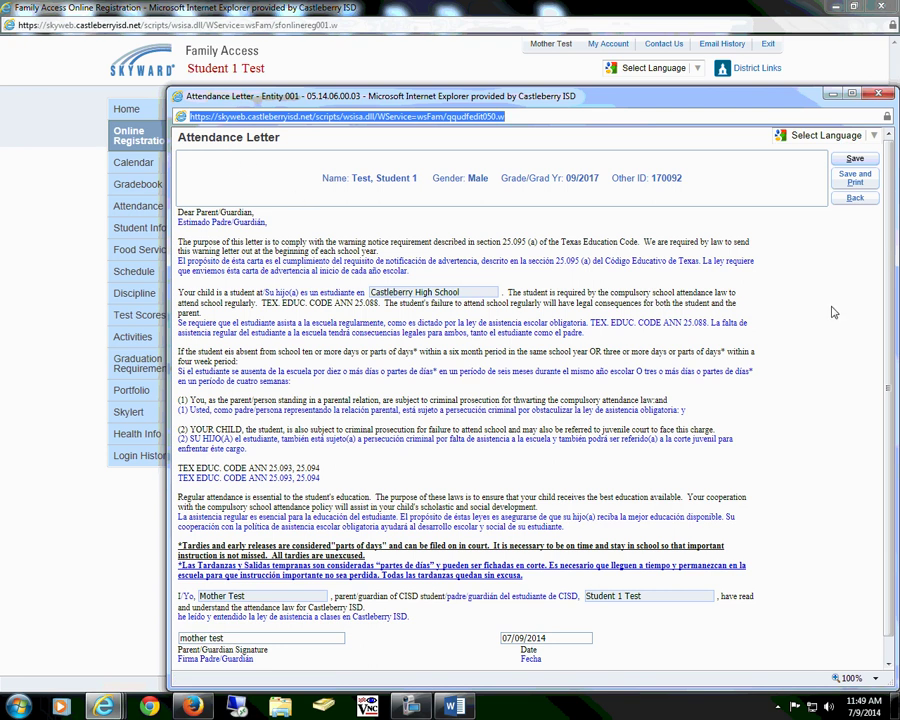
pyautogui.scroll(-2, 832, 313)
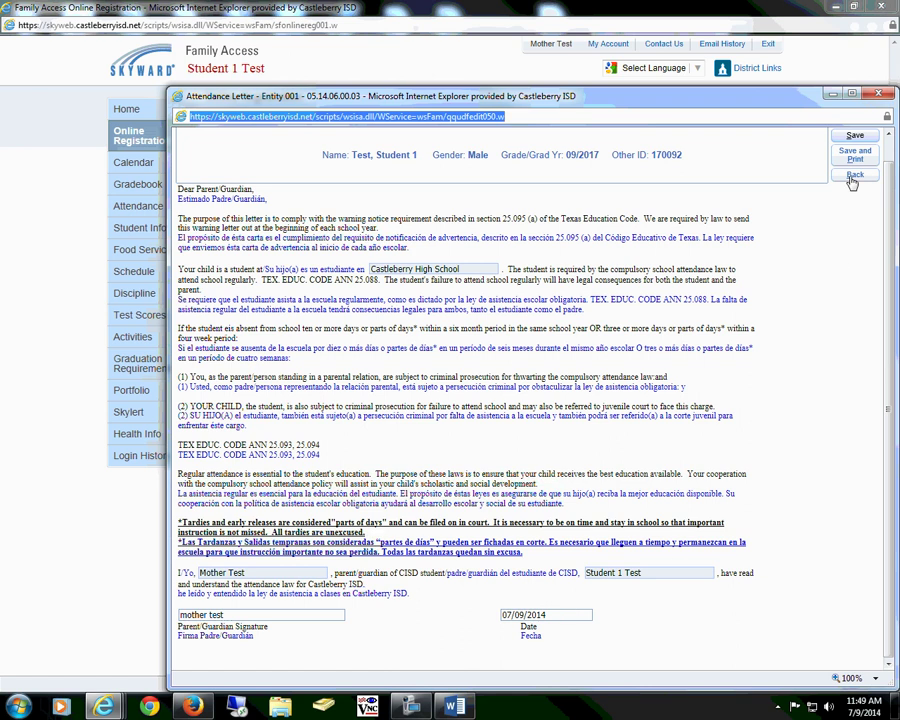
pyautogui.click(845, 138)
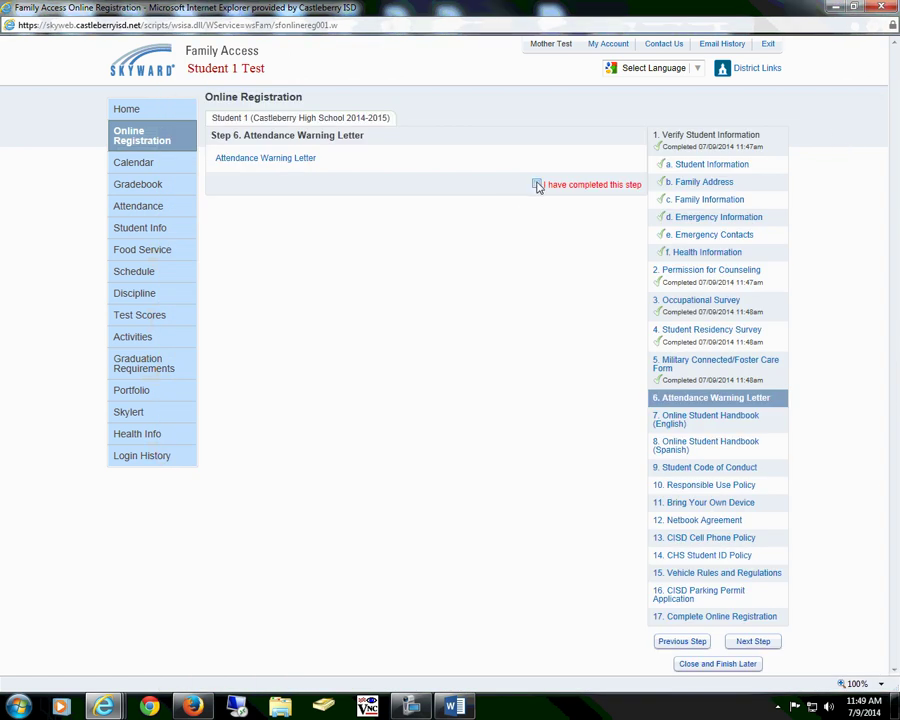
pyautogui.click(537, 185)
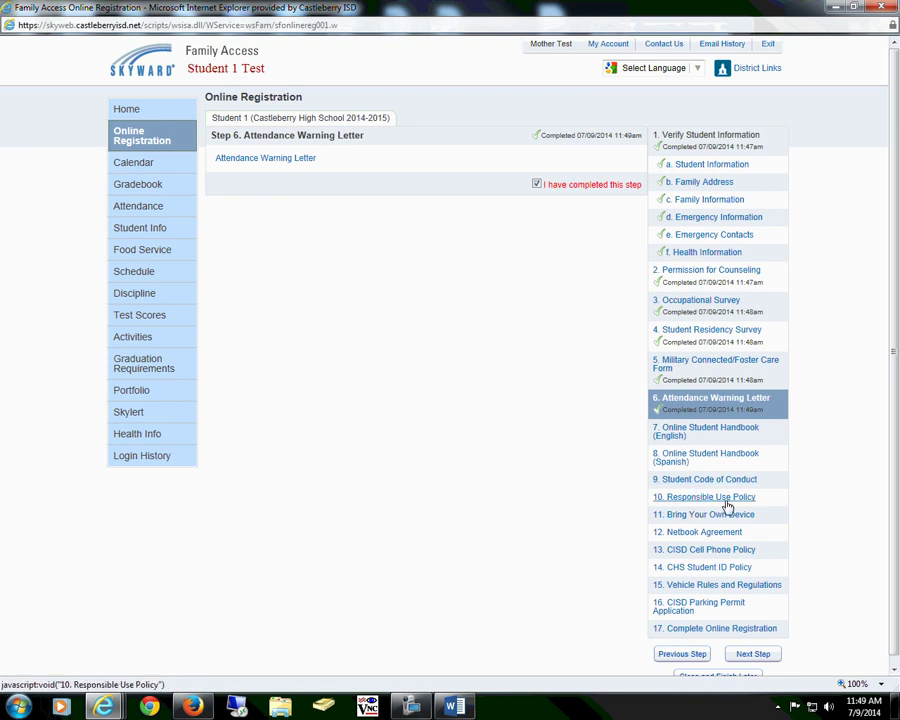
# Review the 65-page English Student Handbook PDF and mark optional Step 7 completed
pyautogui.click(698, 431)
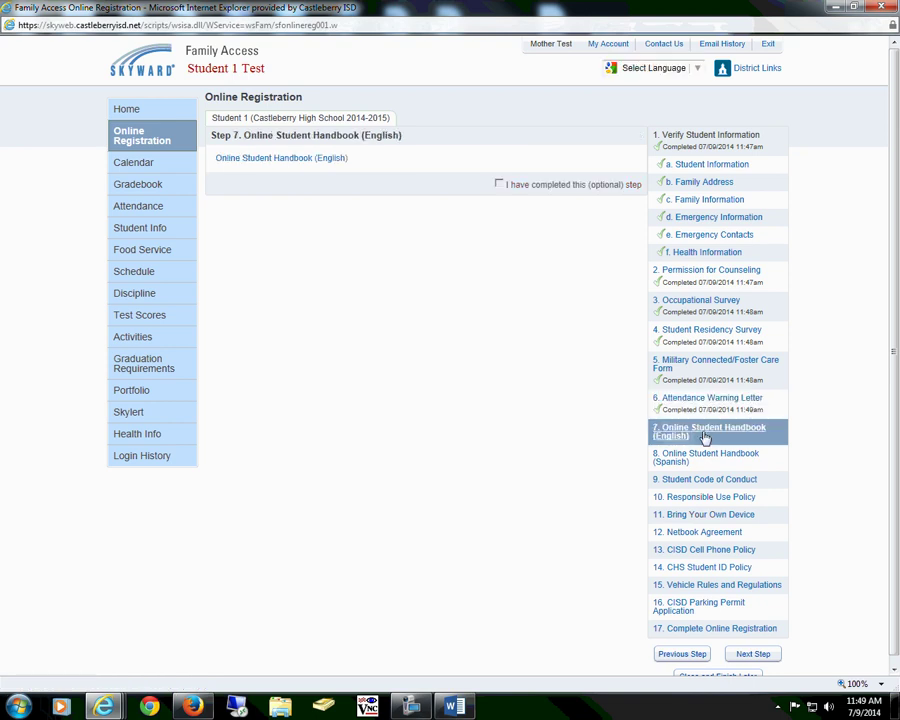
pyautogui.click(276, 160)
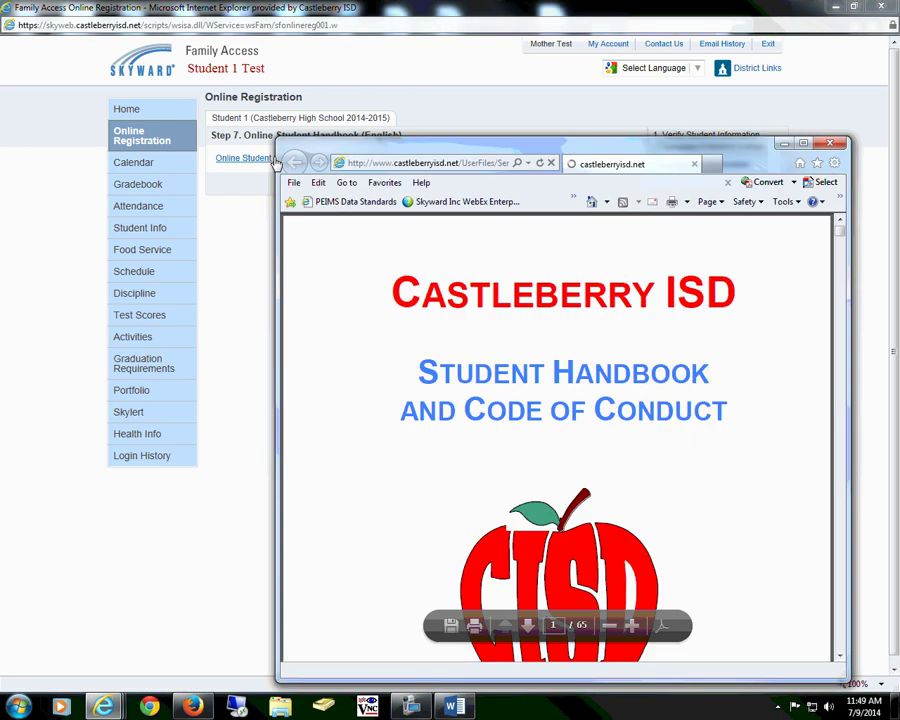
pyautogui.click(835, 147)
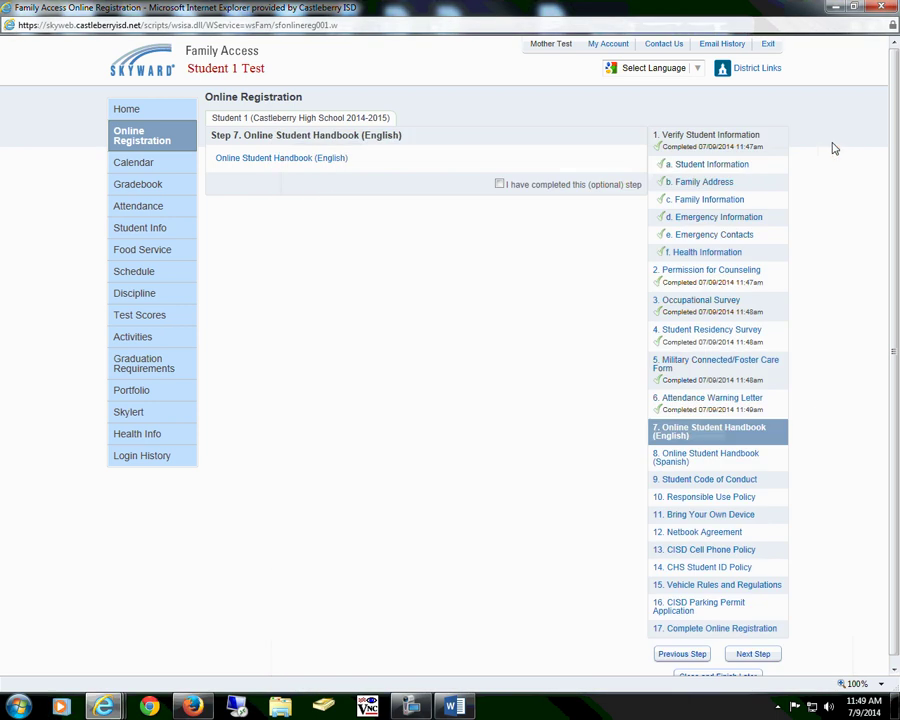
pyautogui.click(500, 185)
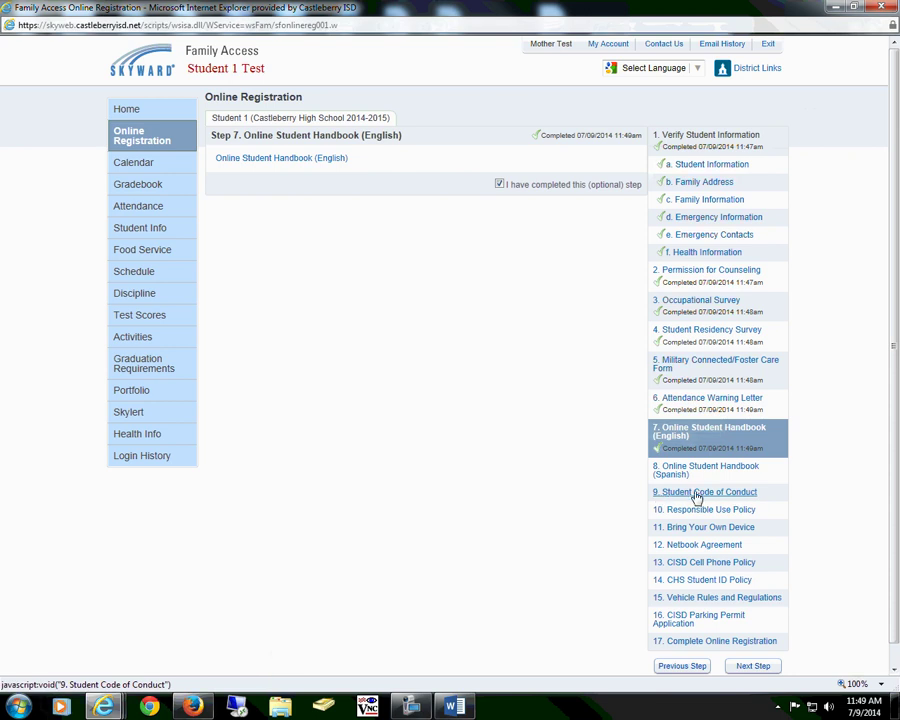
# Save the signed Student Code of Conduct acknowledgement and mark Step 9 completed
pyautogui.click(697, 494)
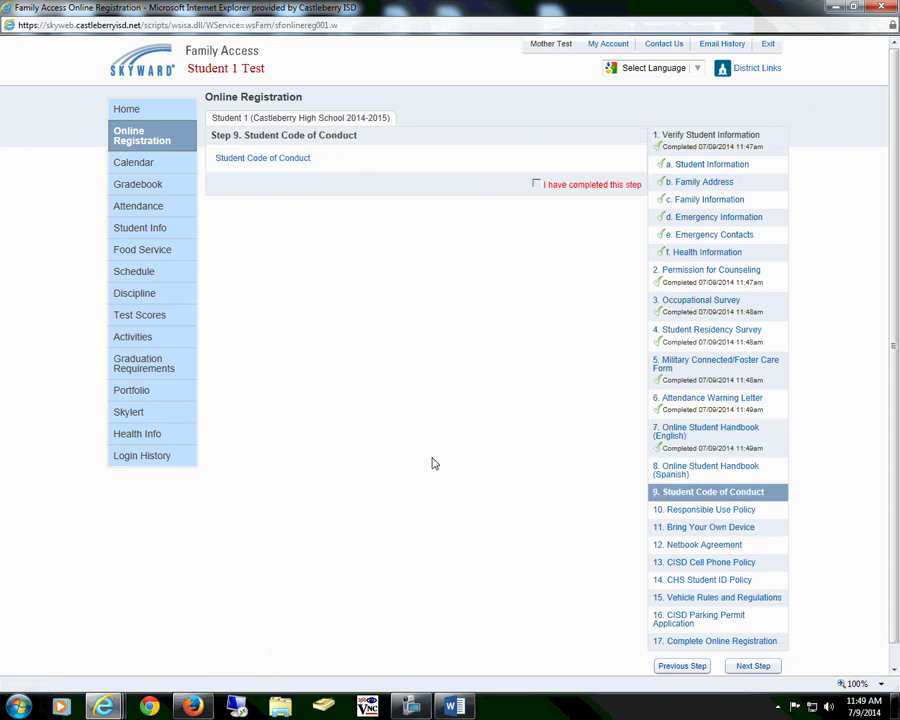
pyautogui.click(258, 160)
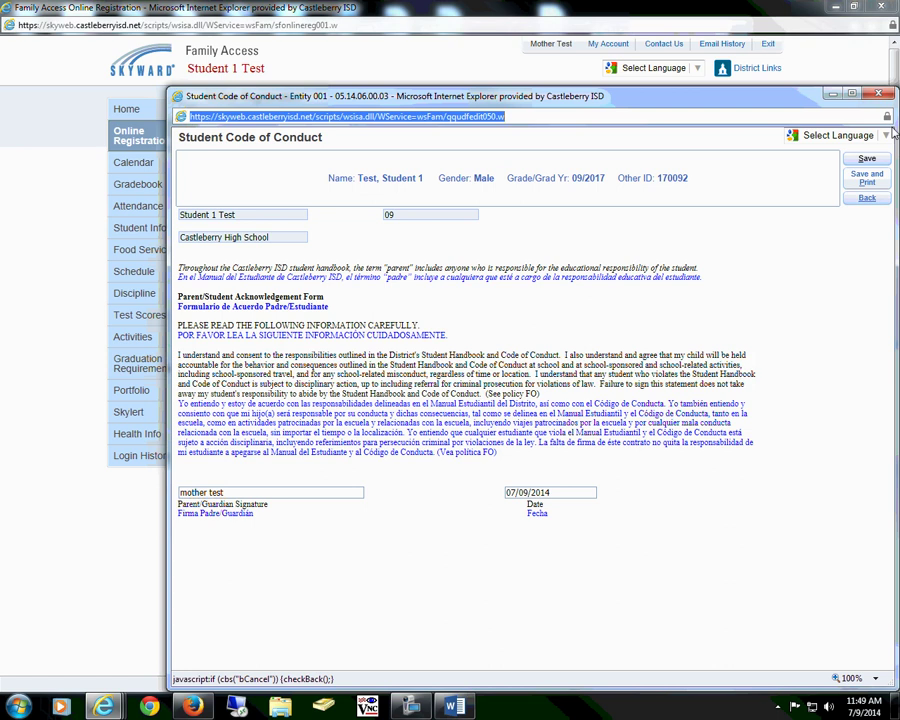
pyautogui.click(858, 162)
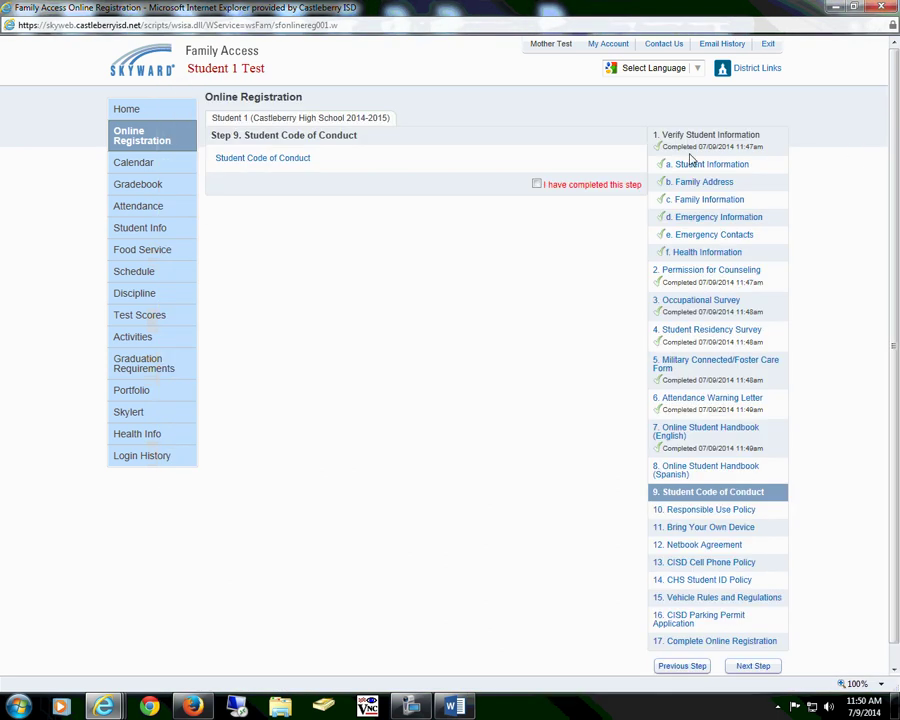
pyautogui.click(537, 185)
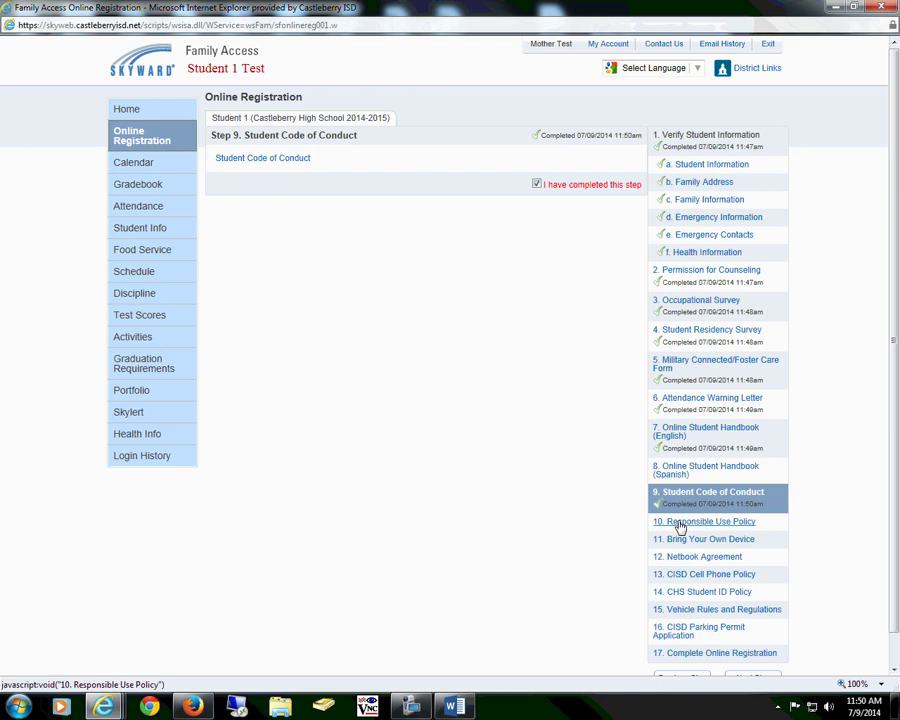
# Save the Responsible Use Policy form granting permission and mark Step 10 completed
pyautogui.click(677, 524)
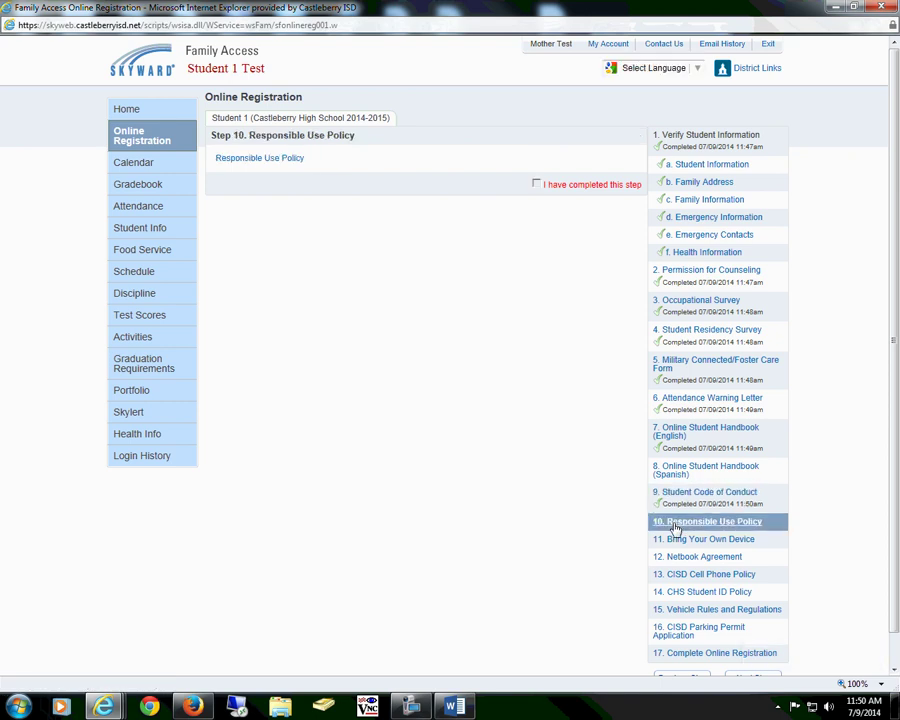
pyautogui.click(253, 159)
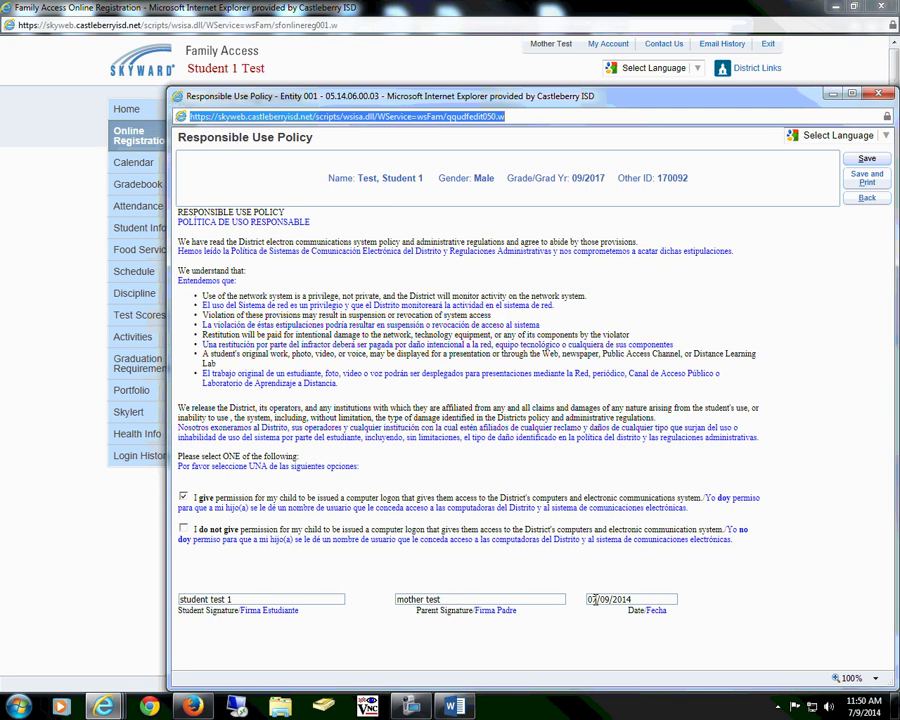
pyautogui.click(866, 160)
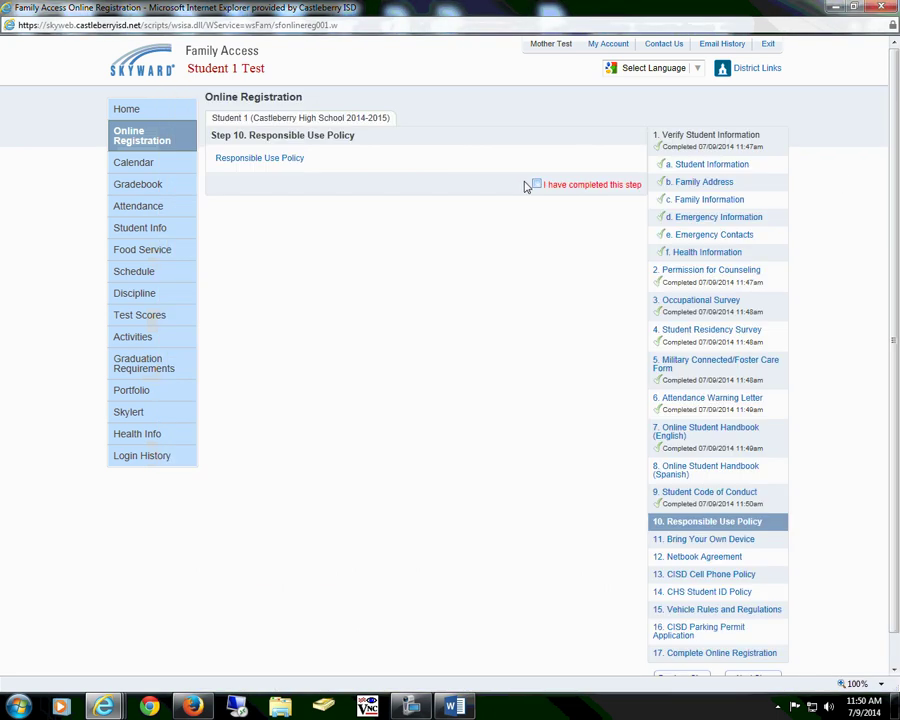
pyautogui.click(536, 184)
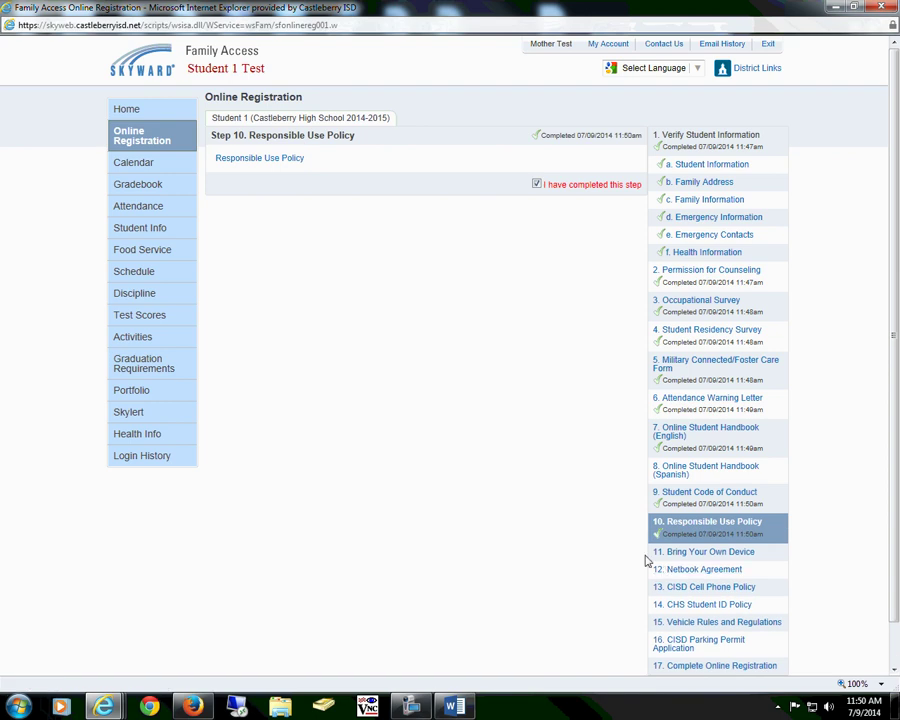
# Review and save the Bring Your Own Device agreement, then mark Step 11 completed
pyautogui.click(684, 560)
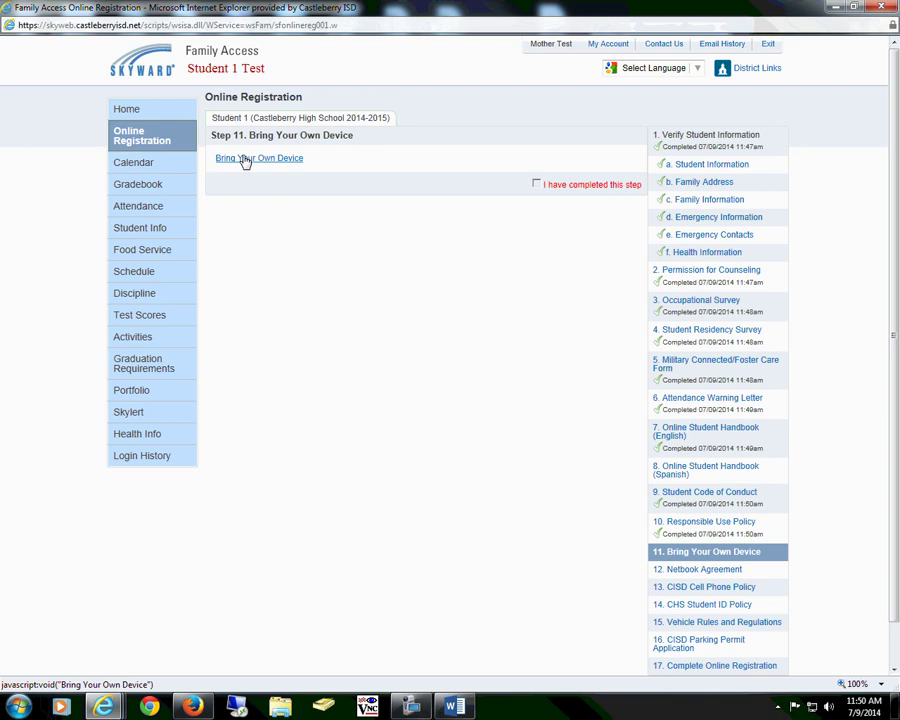
pyautogui.click(244, 160)
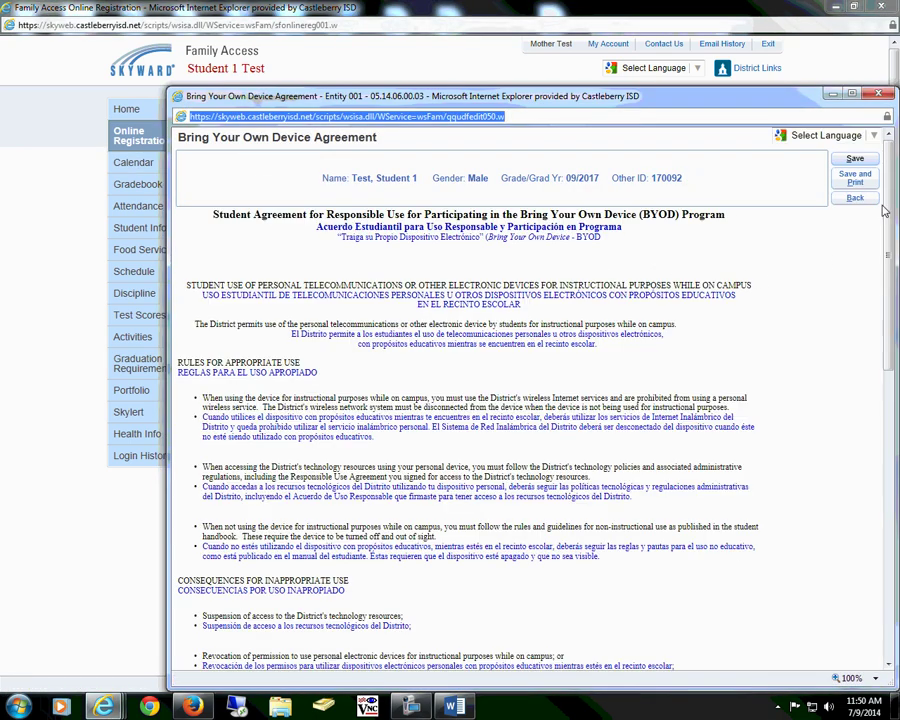
pyautogui.scroll(-8, 870, 280)
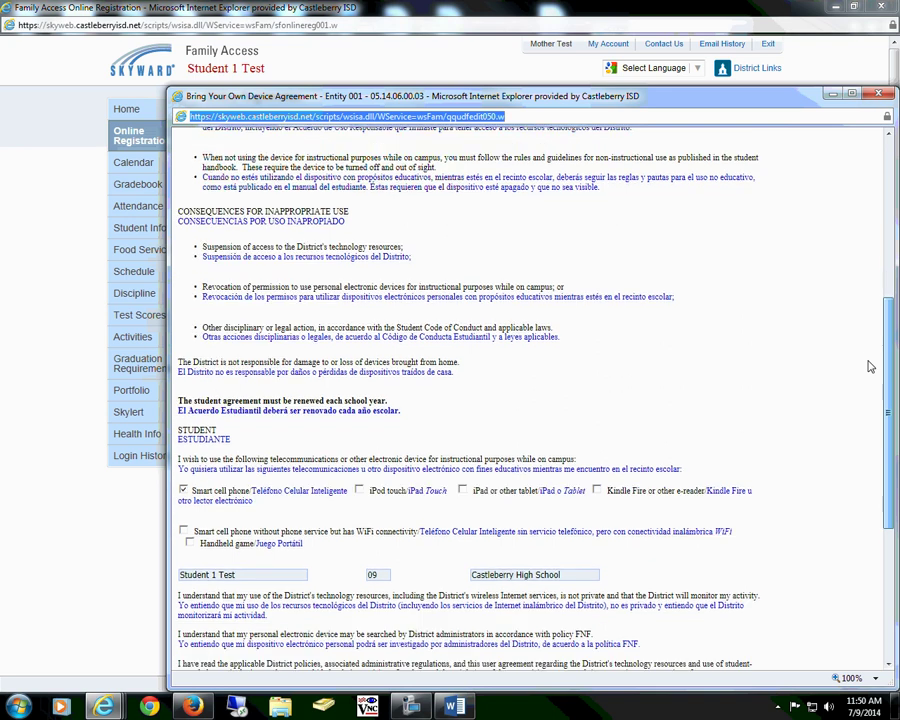
pyautogui.scroll(-3, 870, 385)
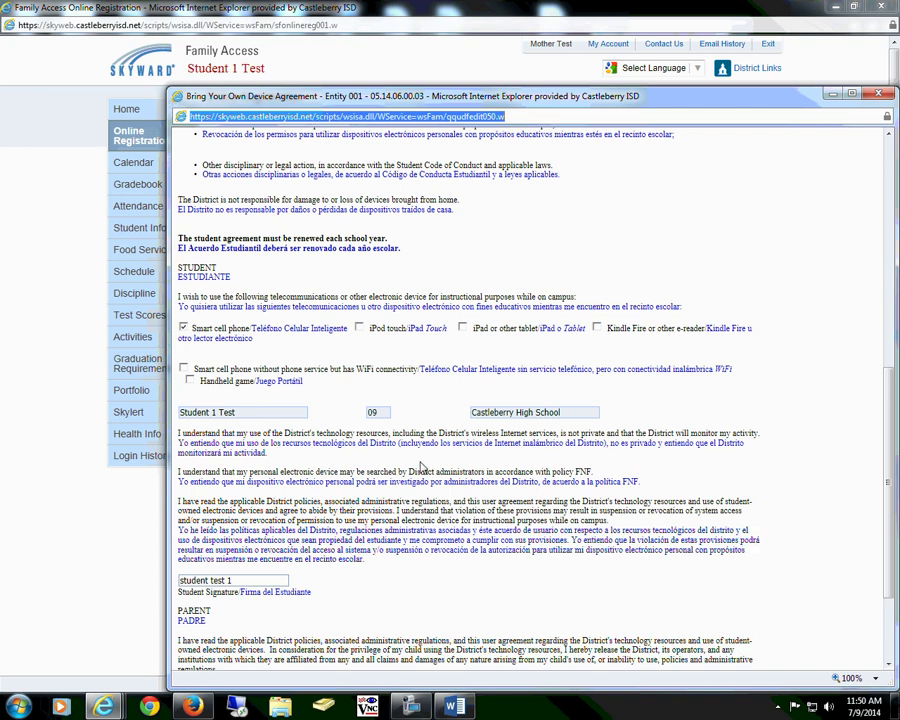
pyautogui.moveTo(888, 431); pyautogui.dragTo(888, 490)
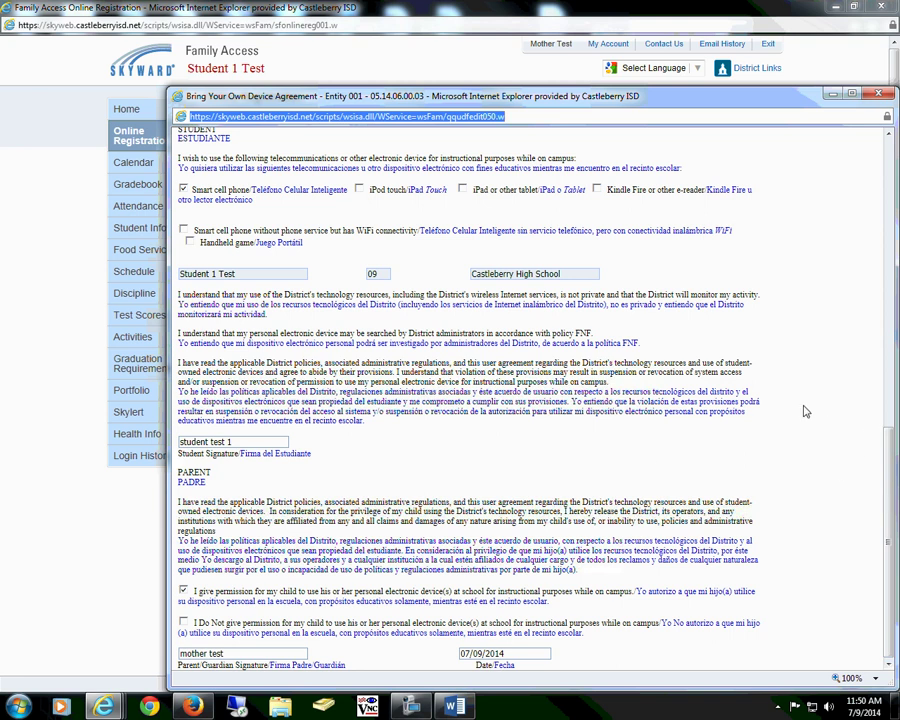
pyautogui.scroll(7, 630, 316)
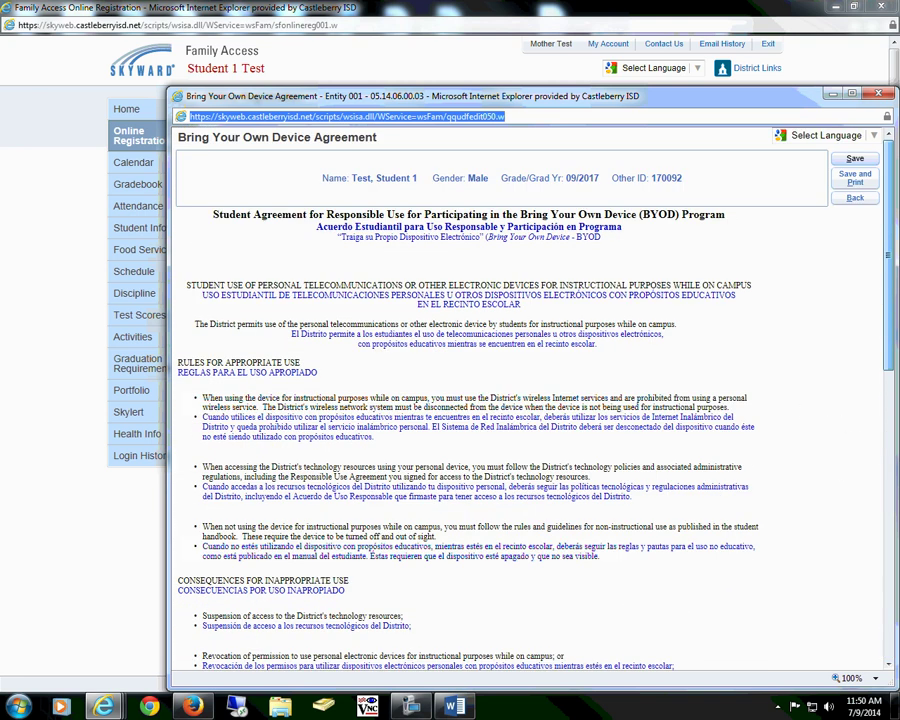
pyautogui.click(854, 157)
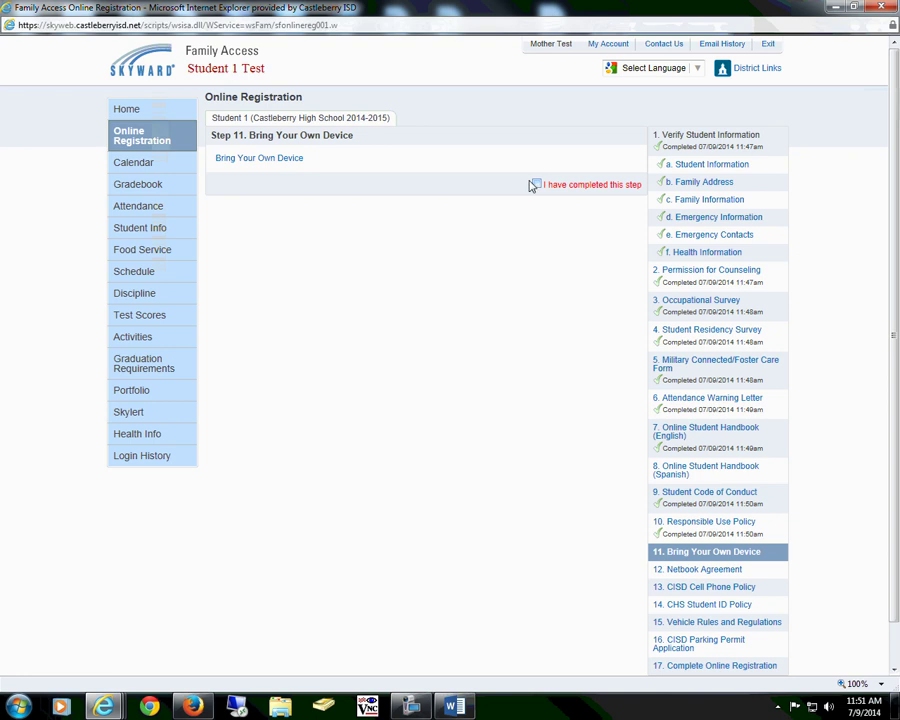
pyautogui.click(537, 185)
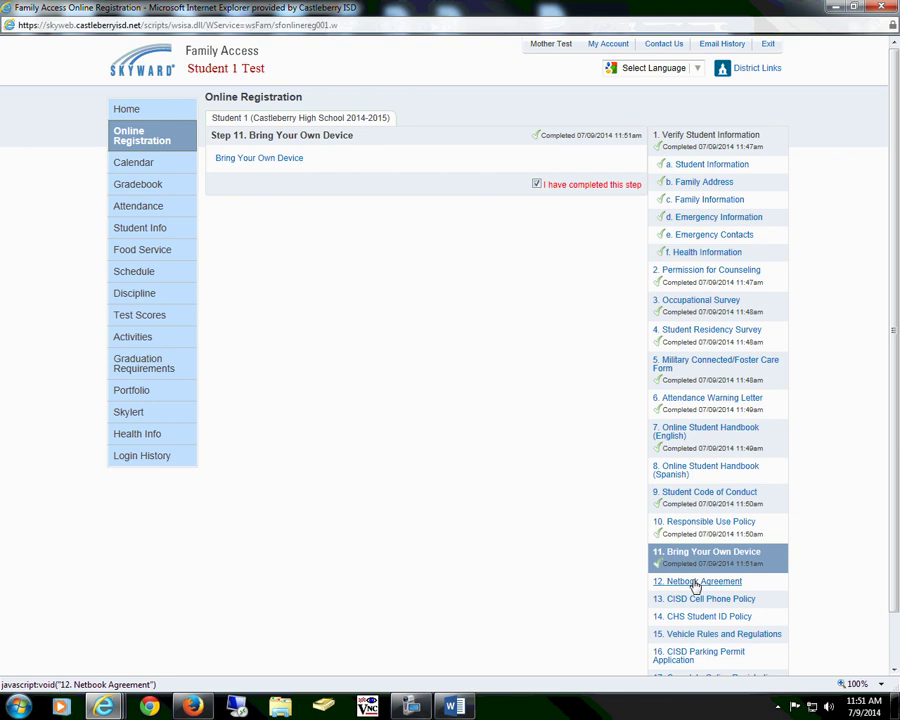
# Save the signed Netbook Agreement form and mark optional Step 12 completed
pyautogui.click(695, 583)
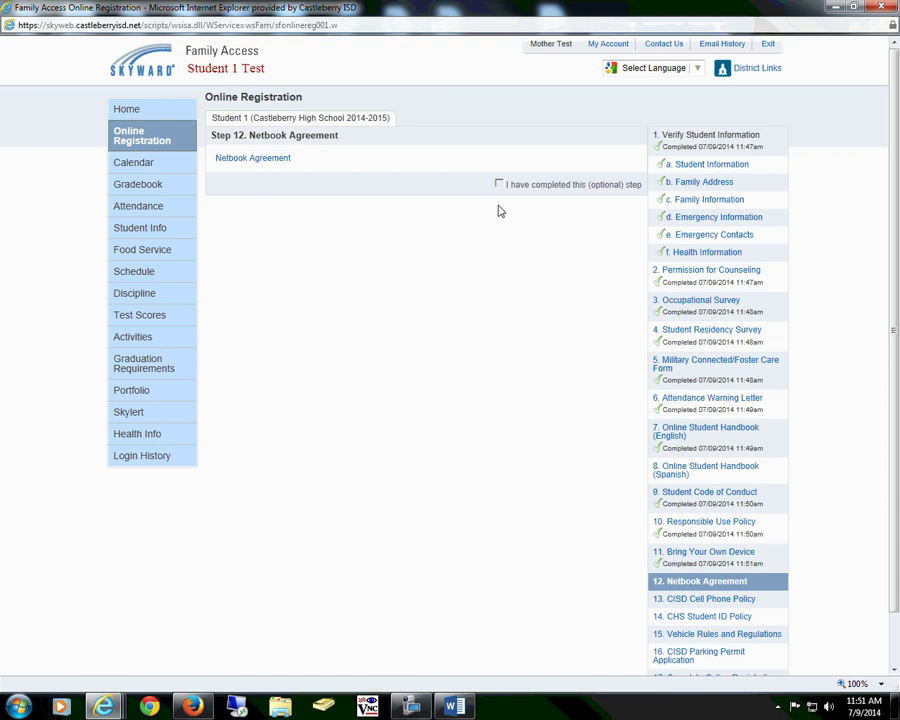
pyautogui.click(277, 163)
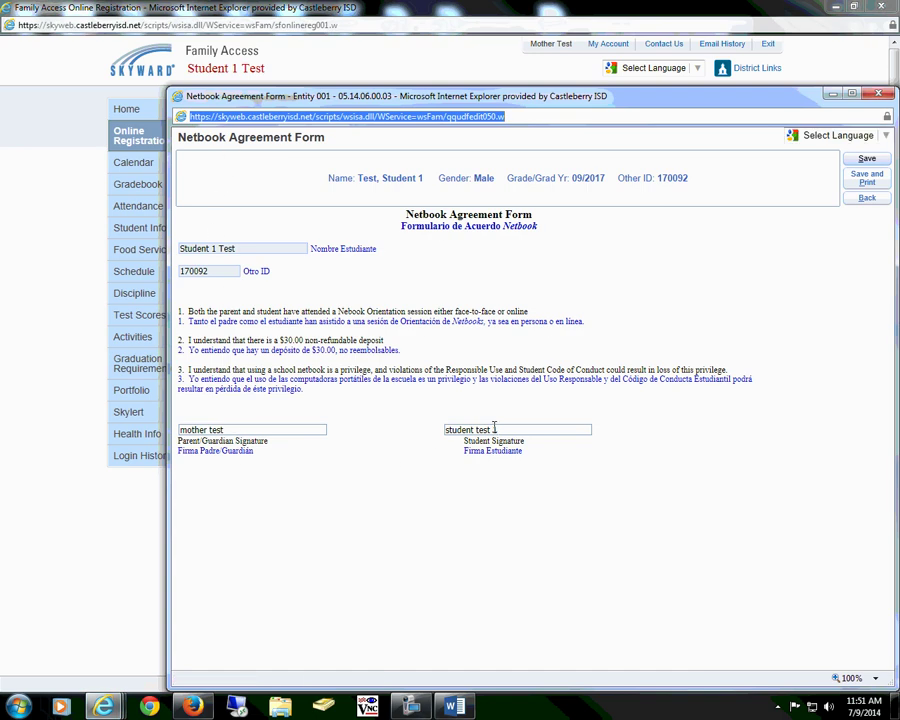
pyautogui.click(866, 158)
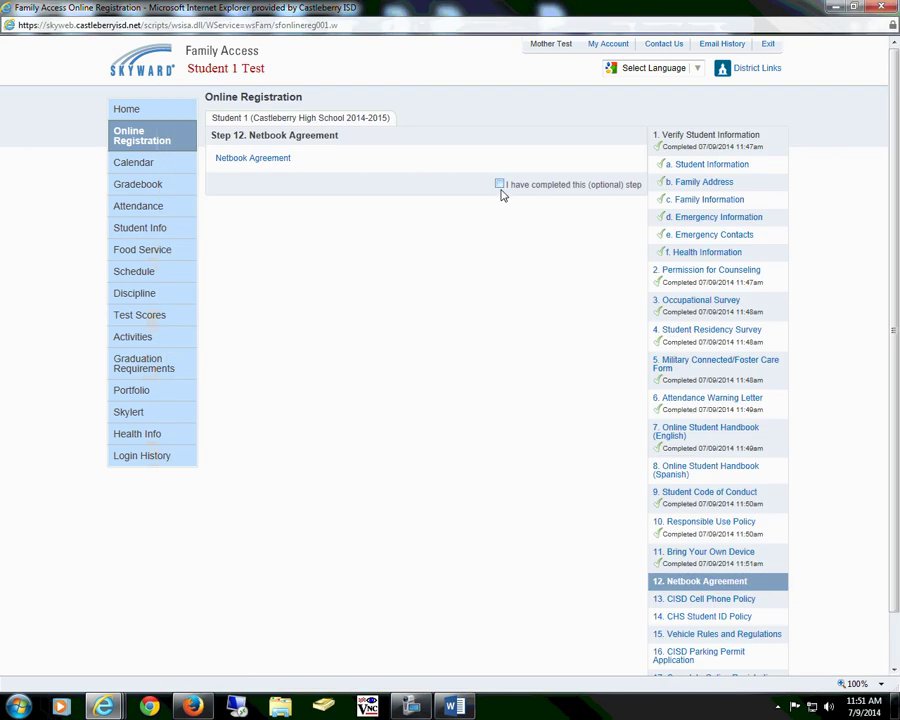
pyautogui.click(500, 186)
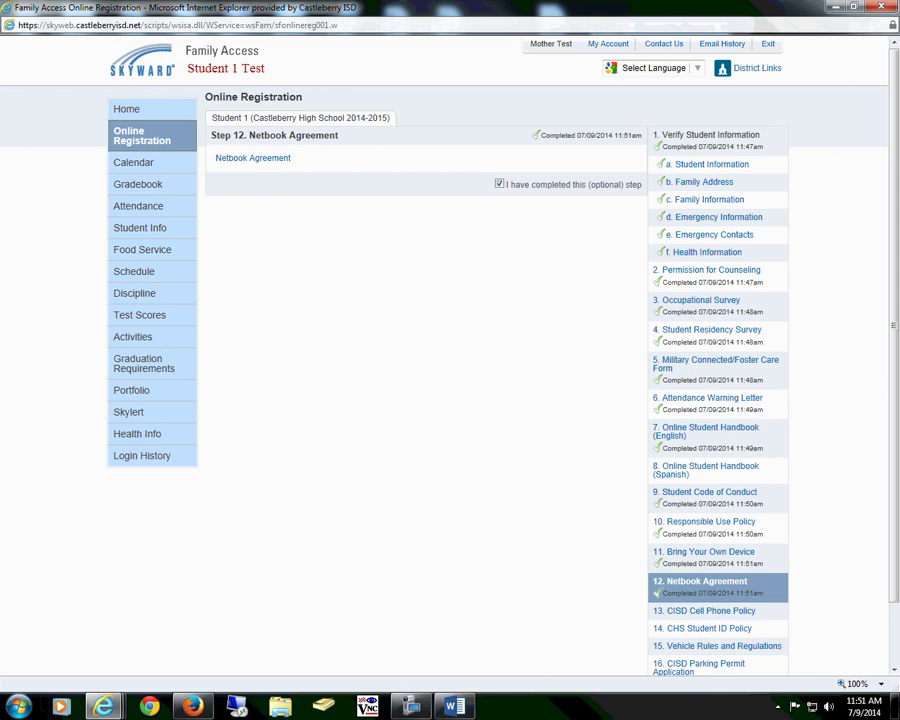
pyautogui.scroll(-2, 890, 195)
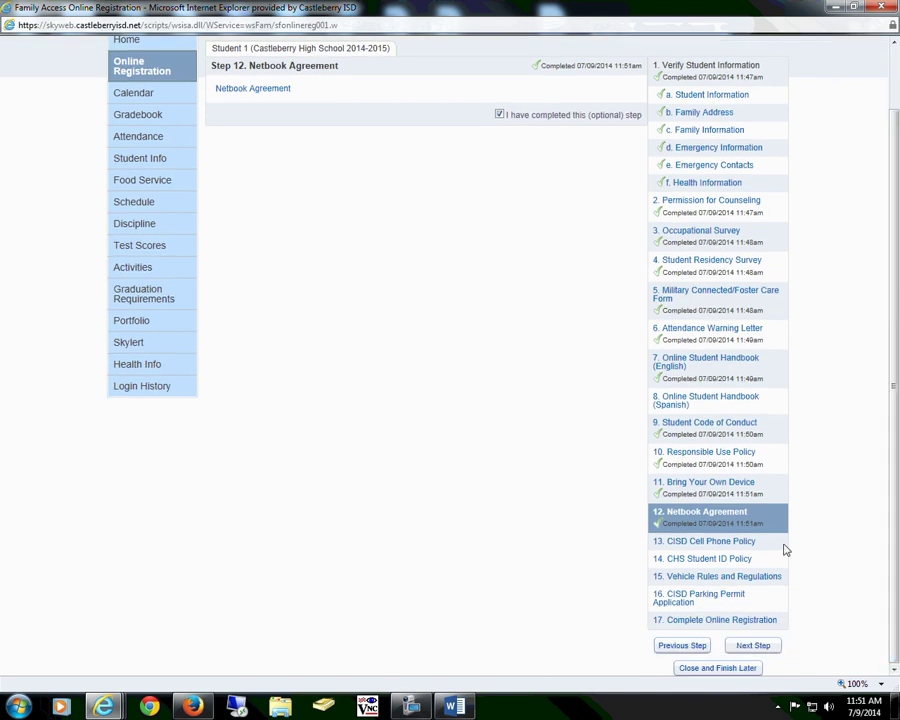
# Save the signed CISD Cell Phone Policy and mark Step 13 completed
pyautogui.click(695, 545)
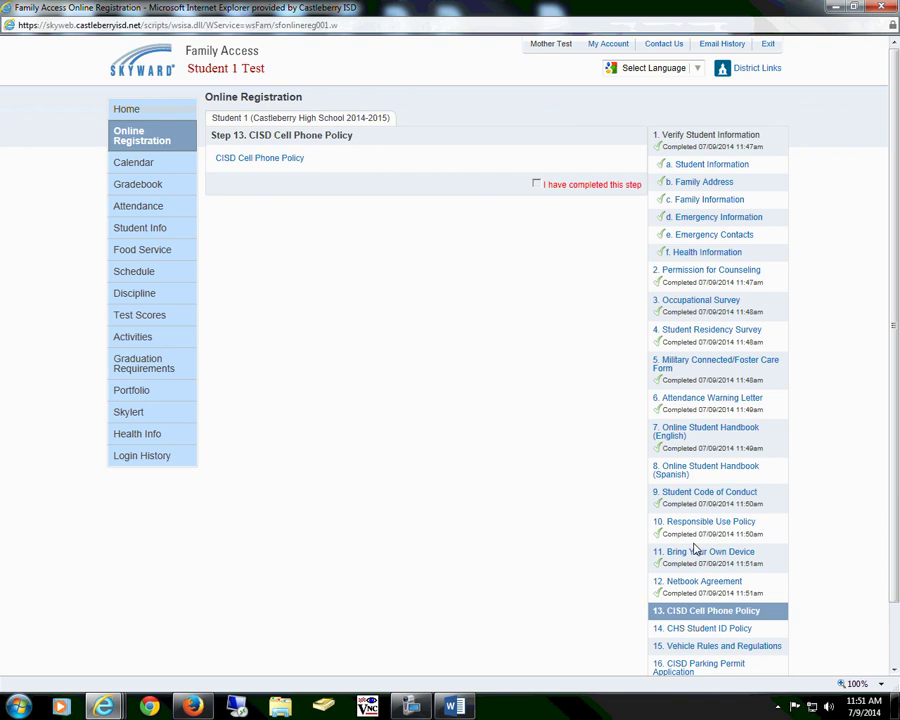
pyautogui.click(258, 160)
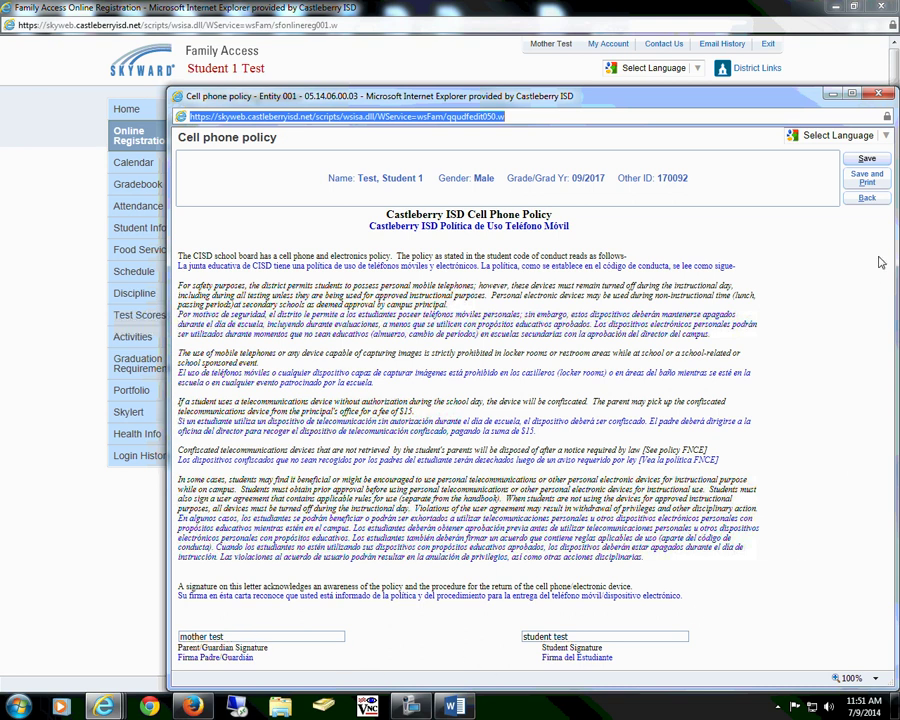
pyautogui.click(866, 160)
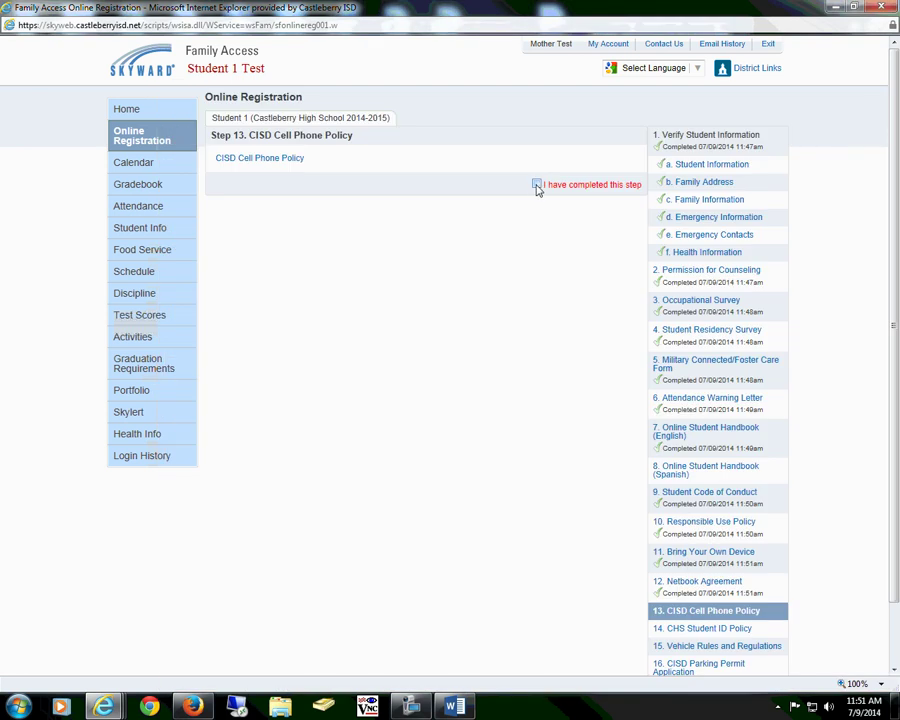
pyautogui.click(537, 185)
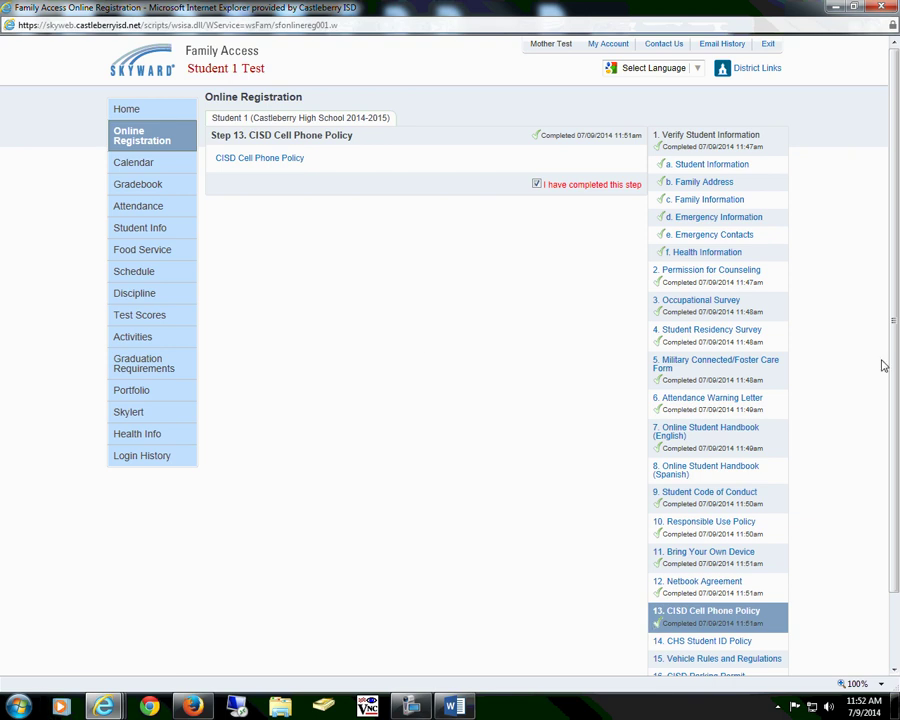
pyautogui.moveTo(884, 366); pyautogui.dragTo(889, 441)
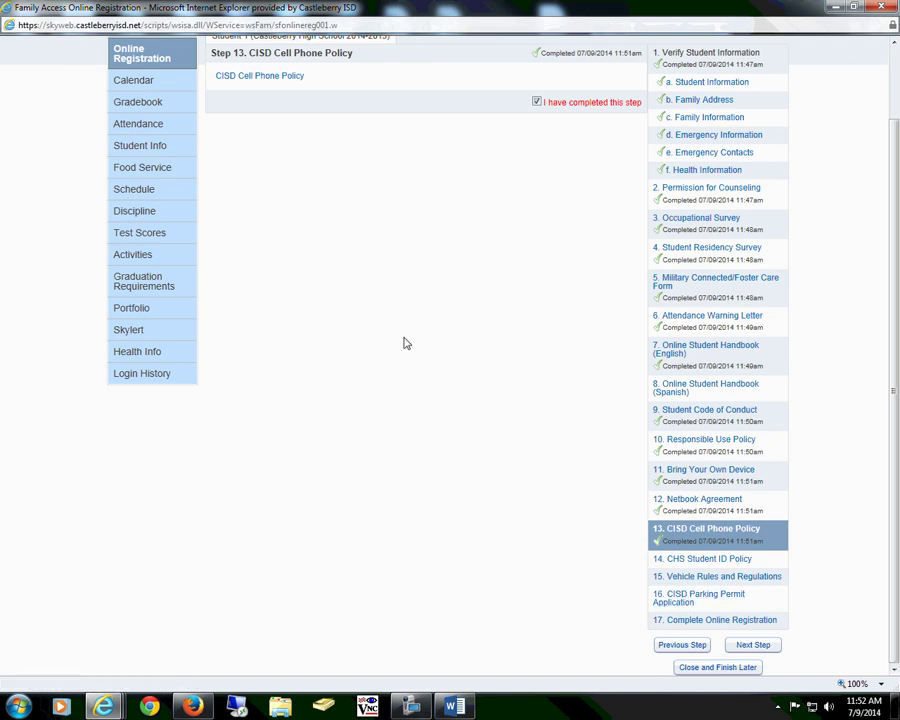
pyautogui.scroll(1, 882, 183)
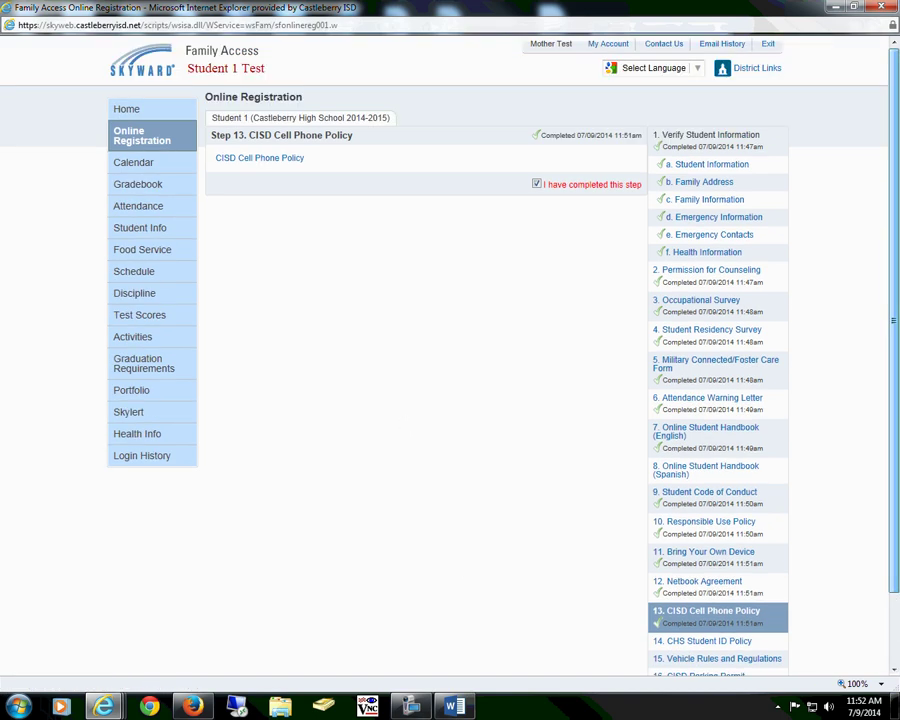
pyautogui.scroll(-1, 815, 414)
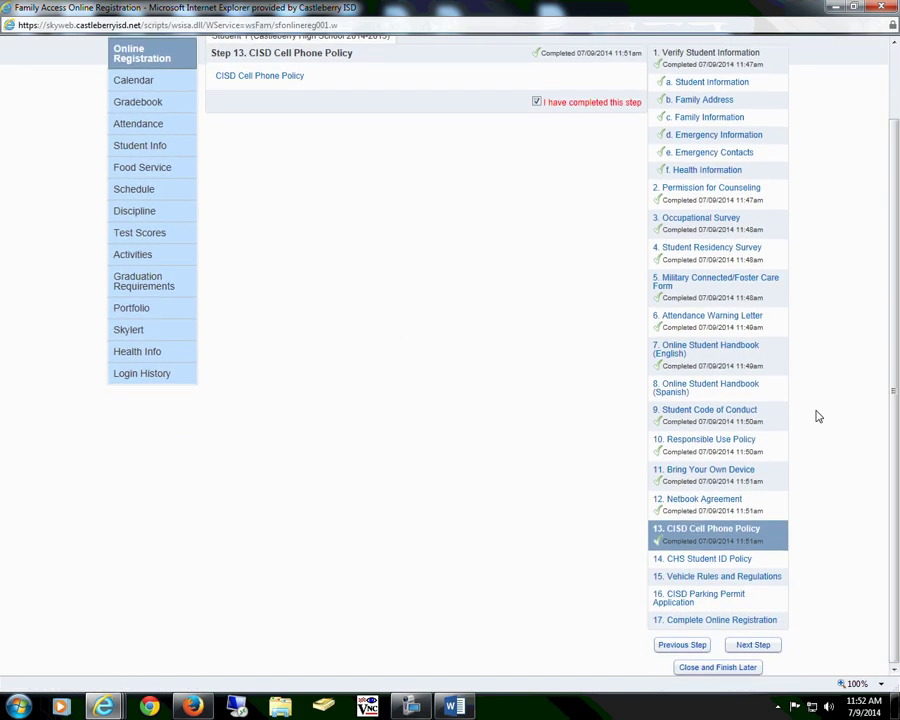
# Open a CHS Student ID Policy record and fill in the parent name and date fields
pyautogui.click(705, 561)
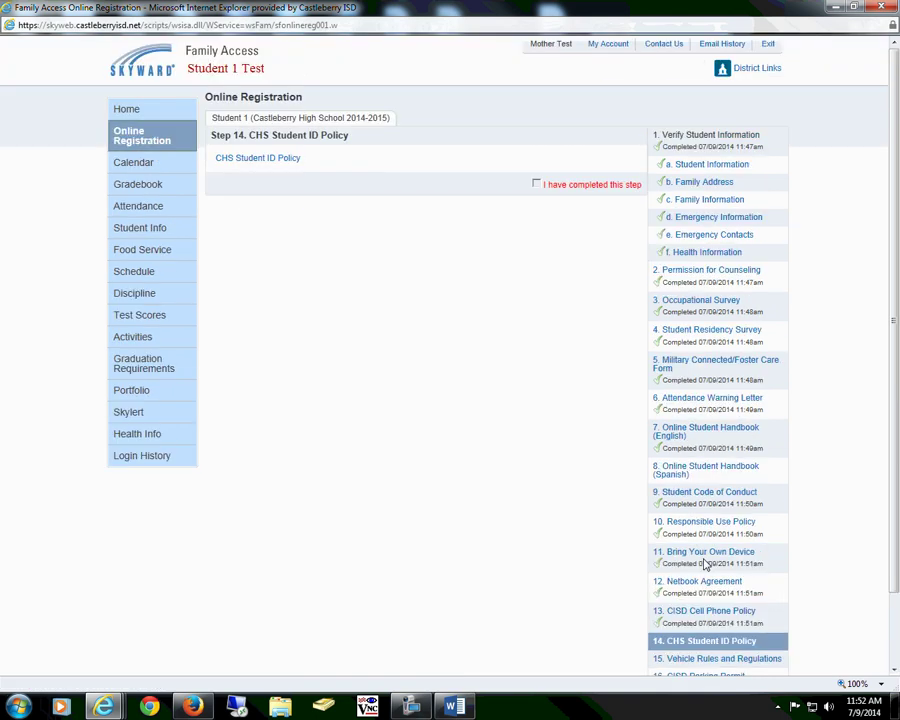
pyautogui.click(259, 162)
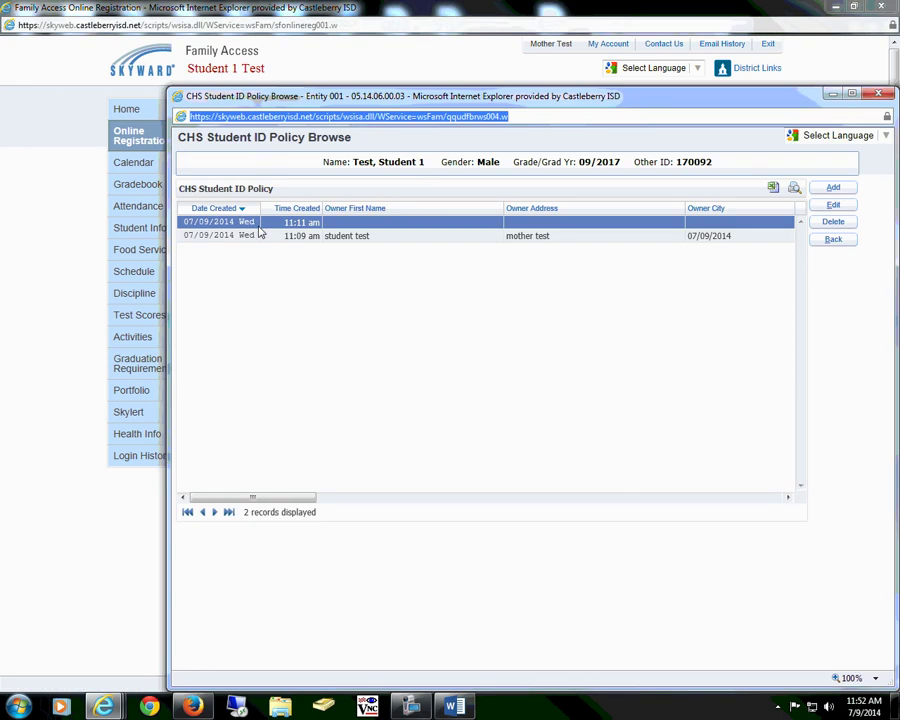
pyautogui.click(836, 207)
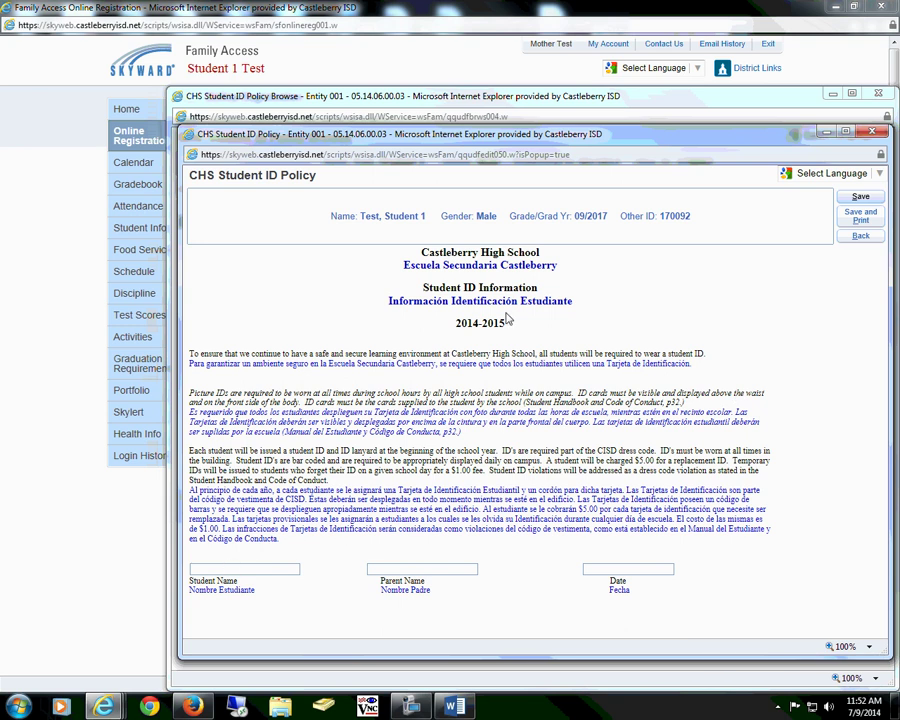
pyautogui.click(225, 569)
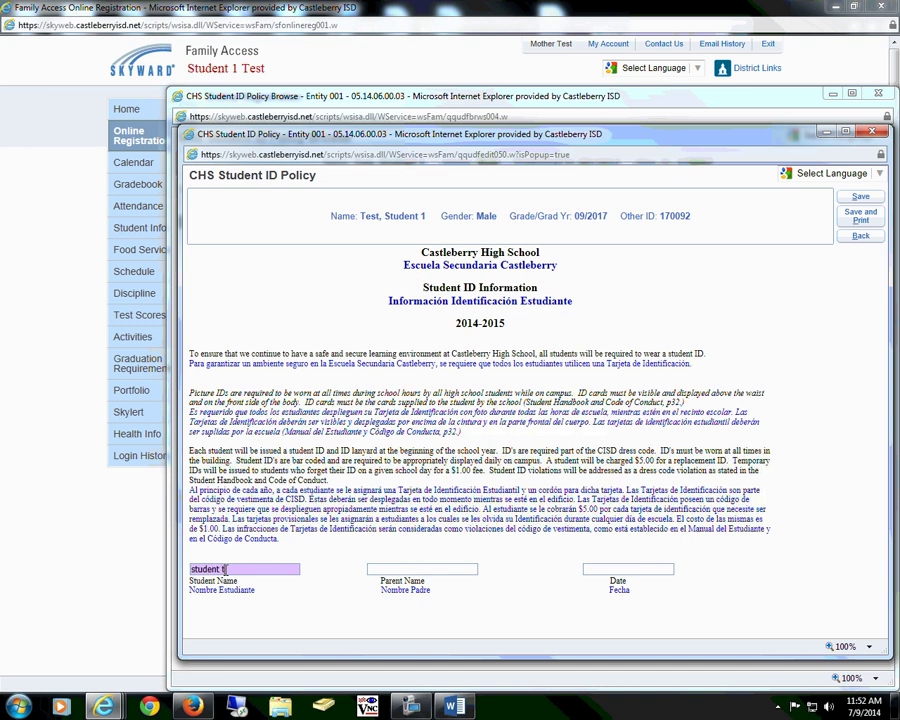
pyautogui.press('Tab')
pyautogui.write('mother te')
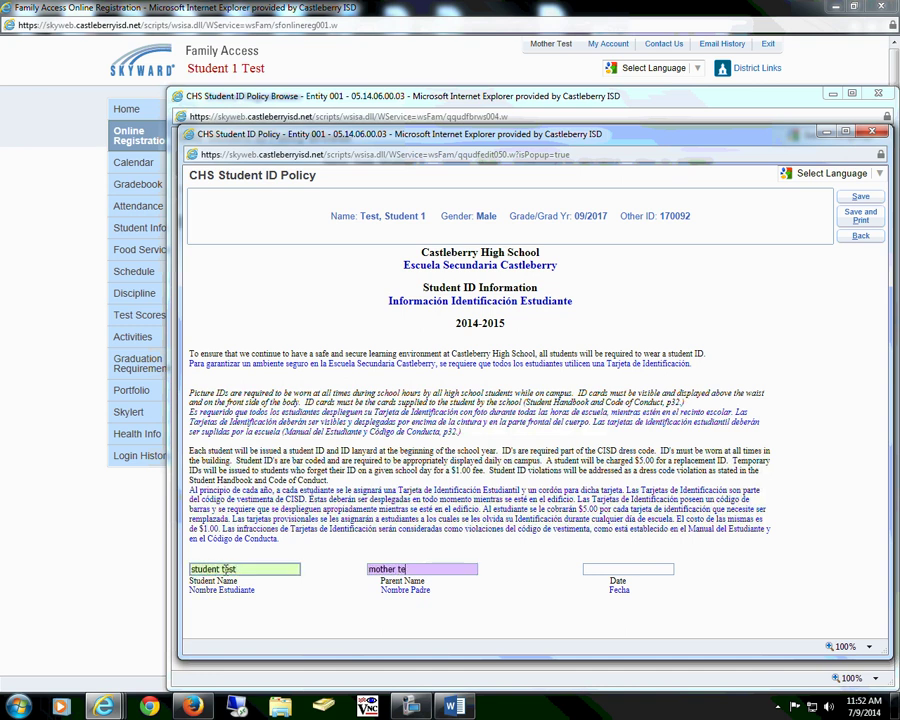
pyautogui.write('st')
pyautogui.press('Tab')
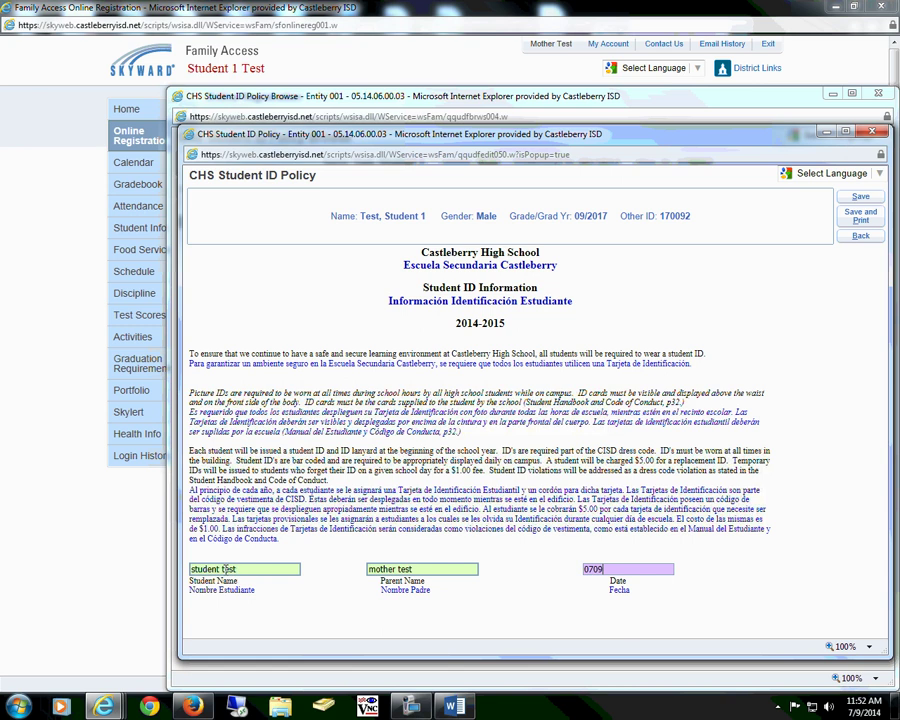
pyautogui.press('Tab')
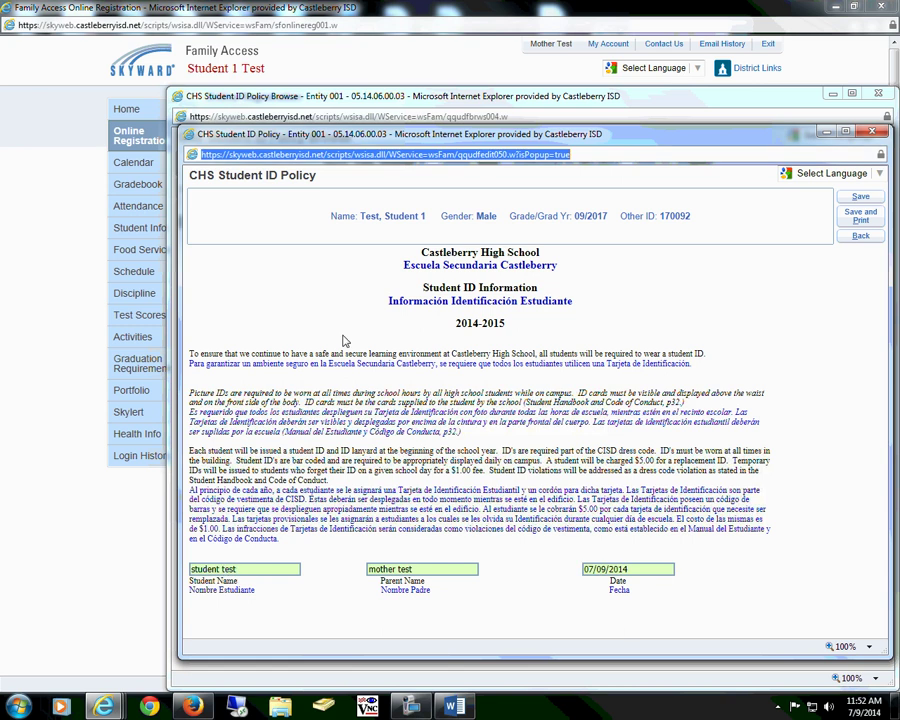
# Save the Student ID Policy form and mark Step 14 completed
pyautogui.click(862, 198)
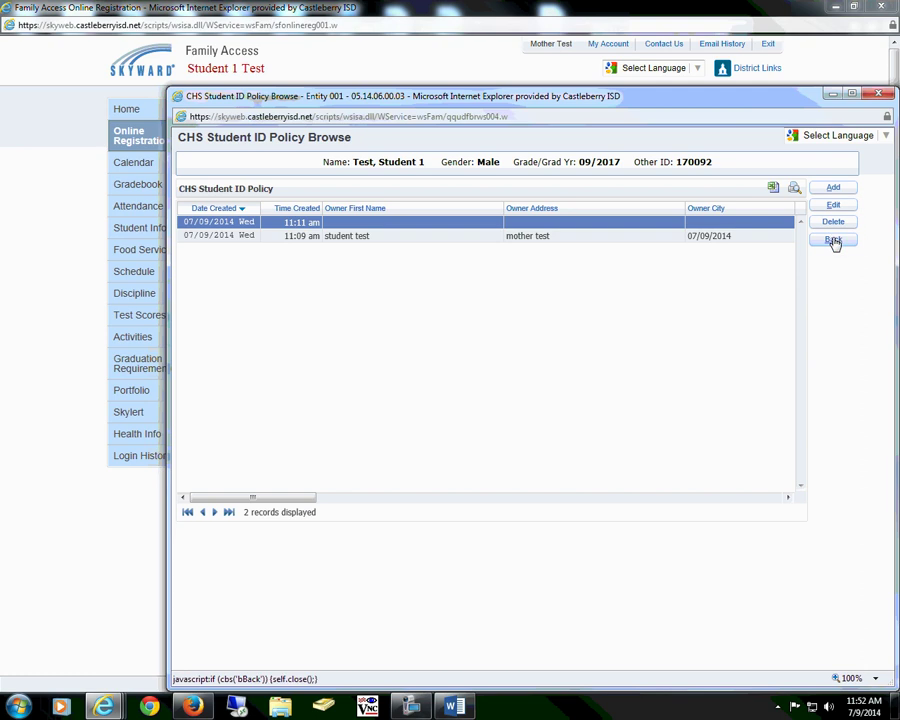
pyautogui.click(834, 241)
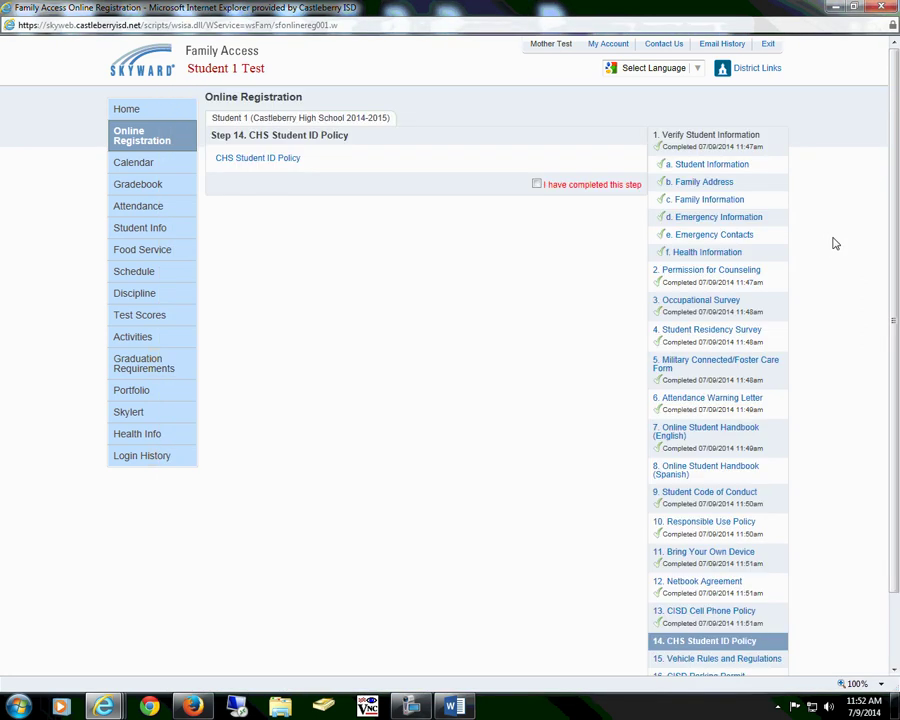
pyautogui.click(537, 185)
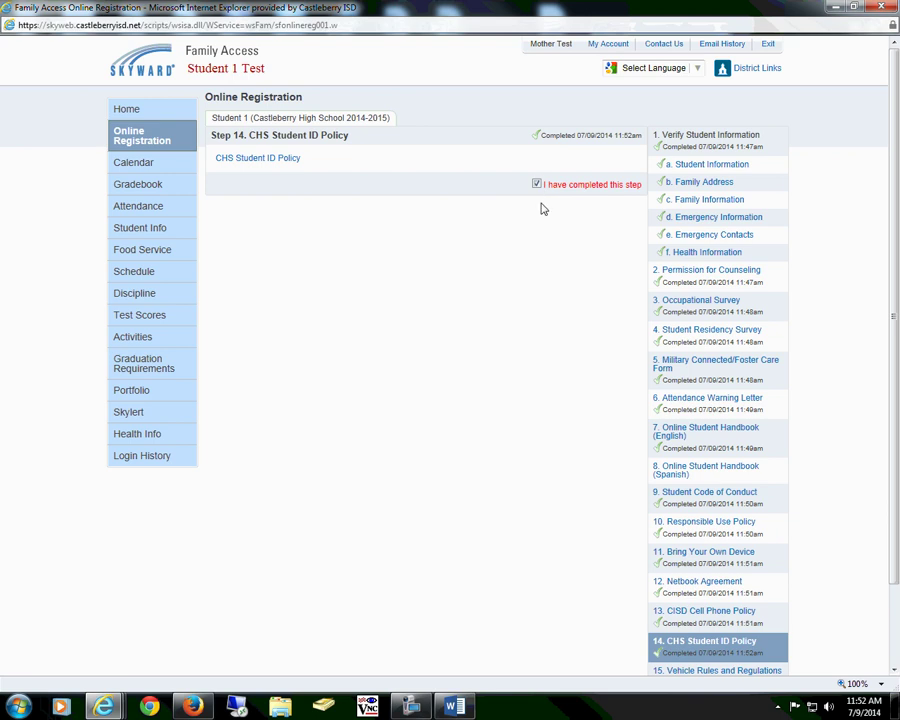
pyautogui.scroll(-3, 895, 143)
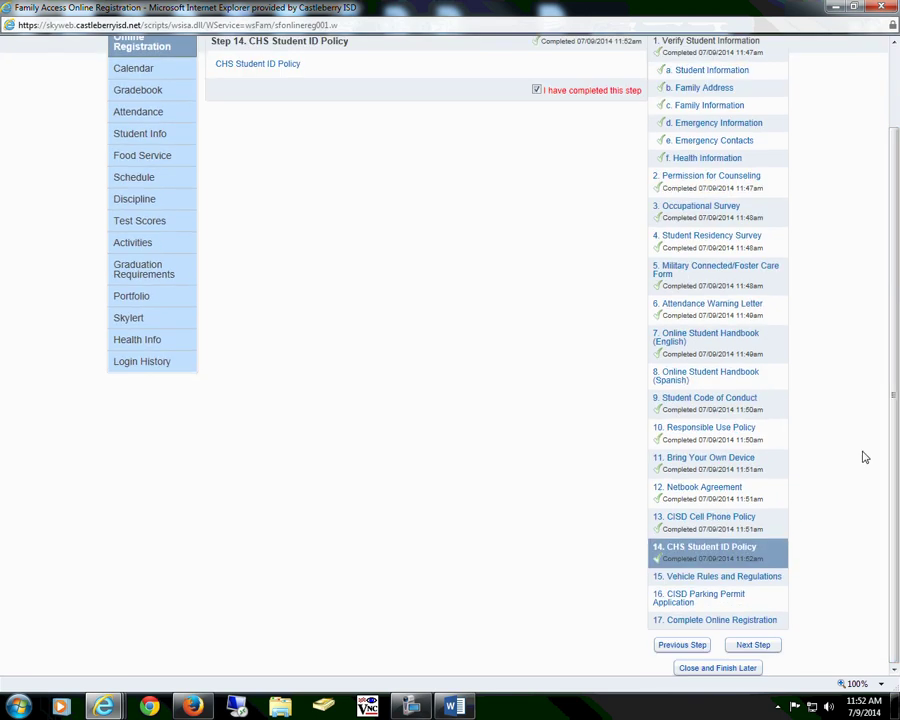
# Read a new Vehicle Rules and Regulations form, close it, and mark optional Step 15 completed
pyautogui.click(697, 579)
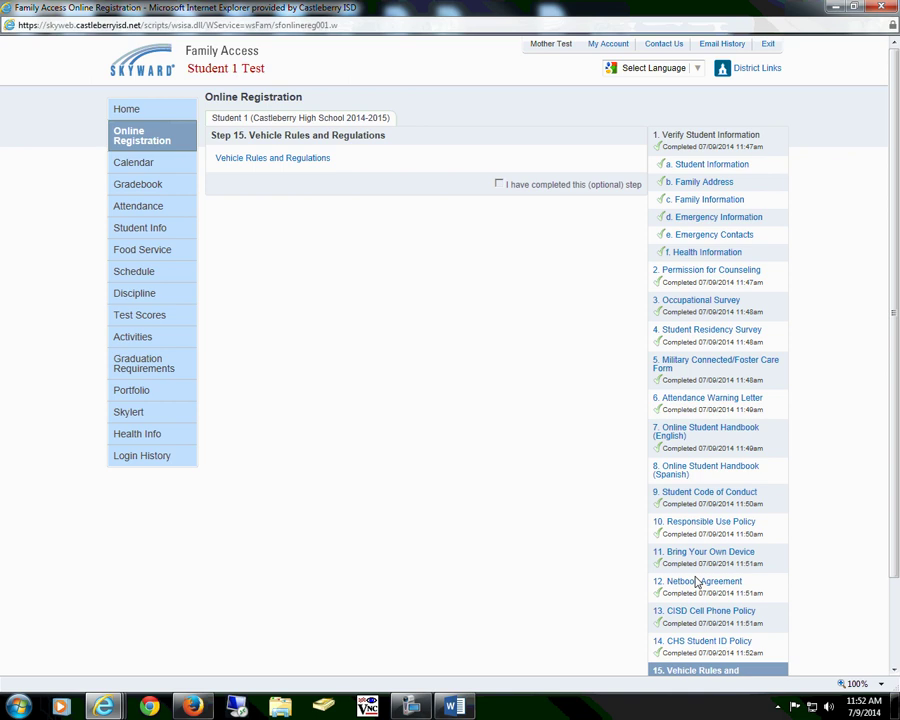
pyautogui.click(246, 164)
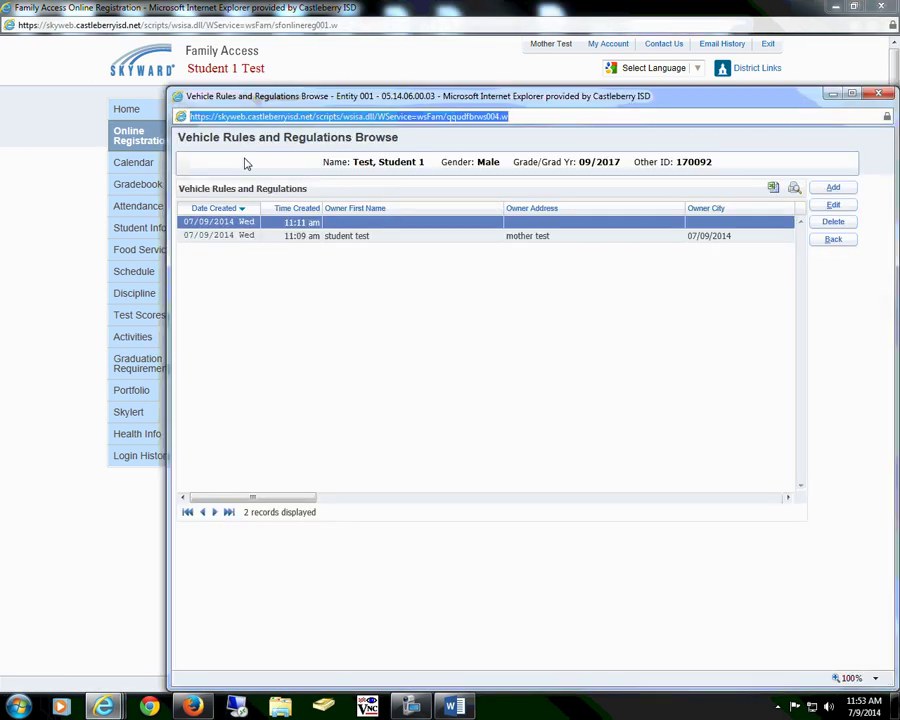
pyautogui.click(826, 190)
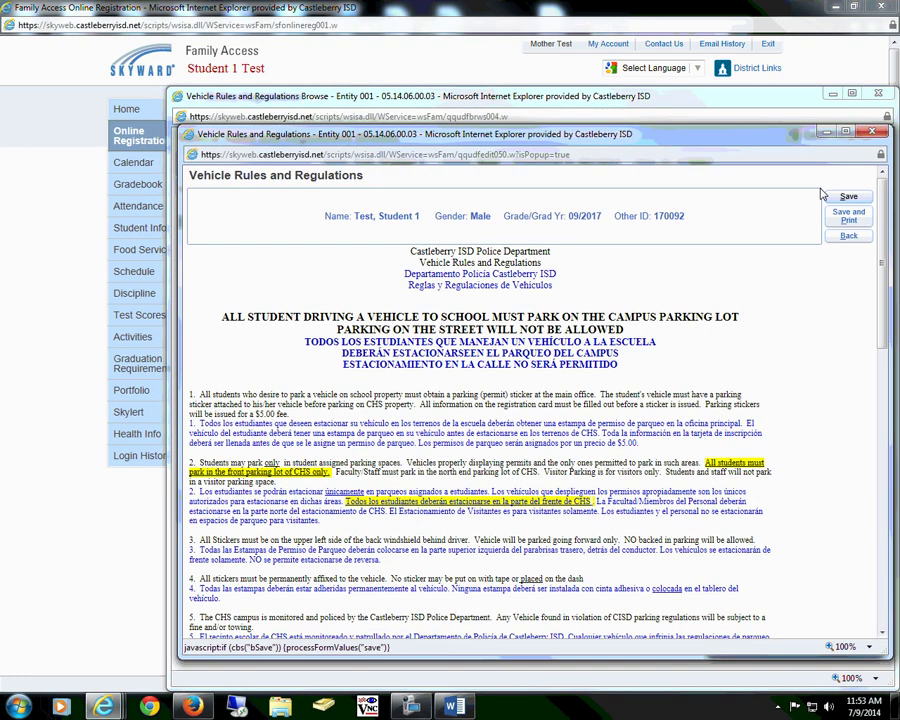
pyautogui.moveTo(885, 215)
pyautogui.mouseDown()
pyautogui.moveTo(880, 331)
pyautogui.moveTo(880, 212)
pyautogui.mouseUp()
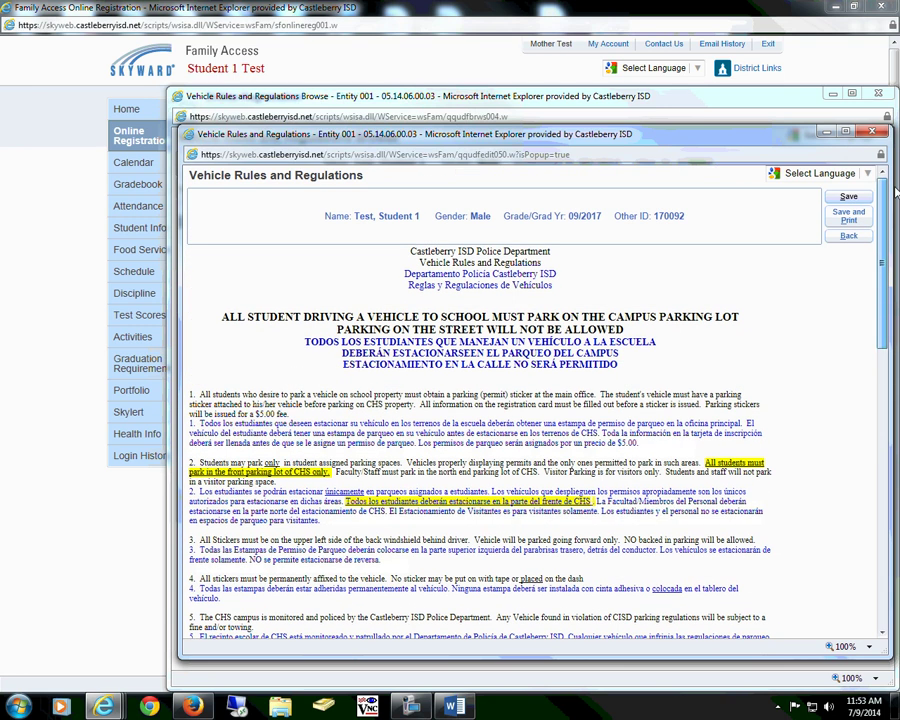
pyautogui.click(873, 135)
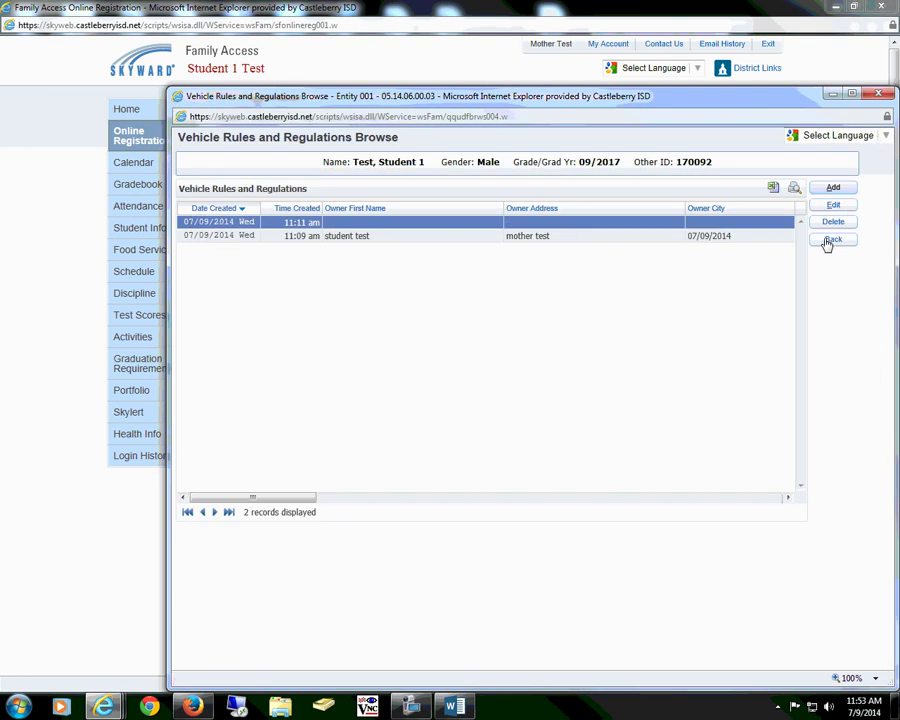
pyautogui.click(833, 241)
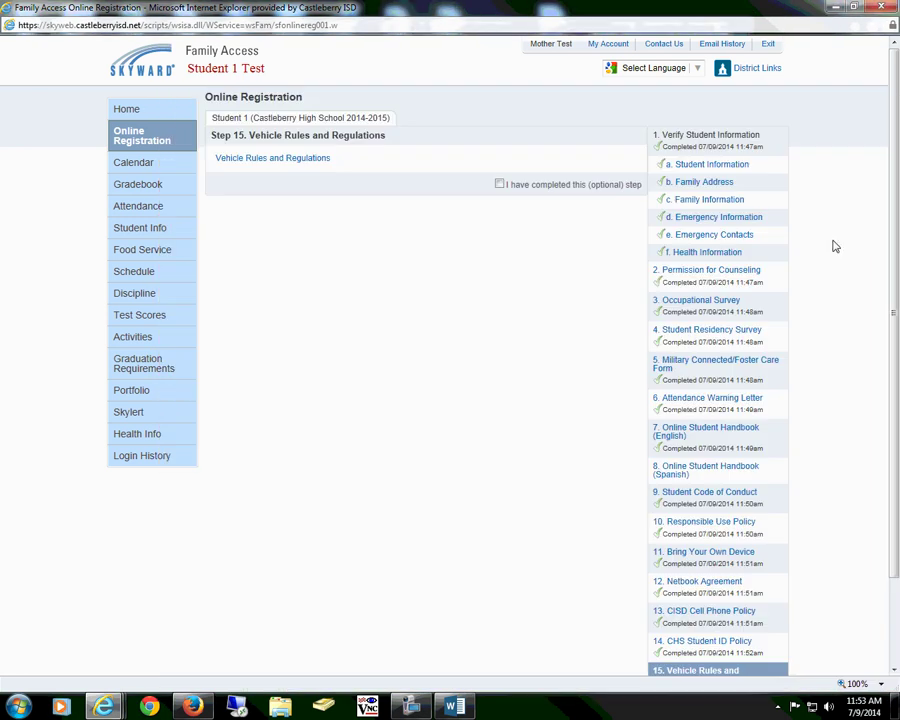
pyautogui.click(499, 185)
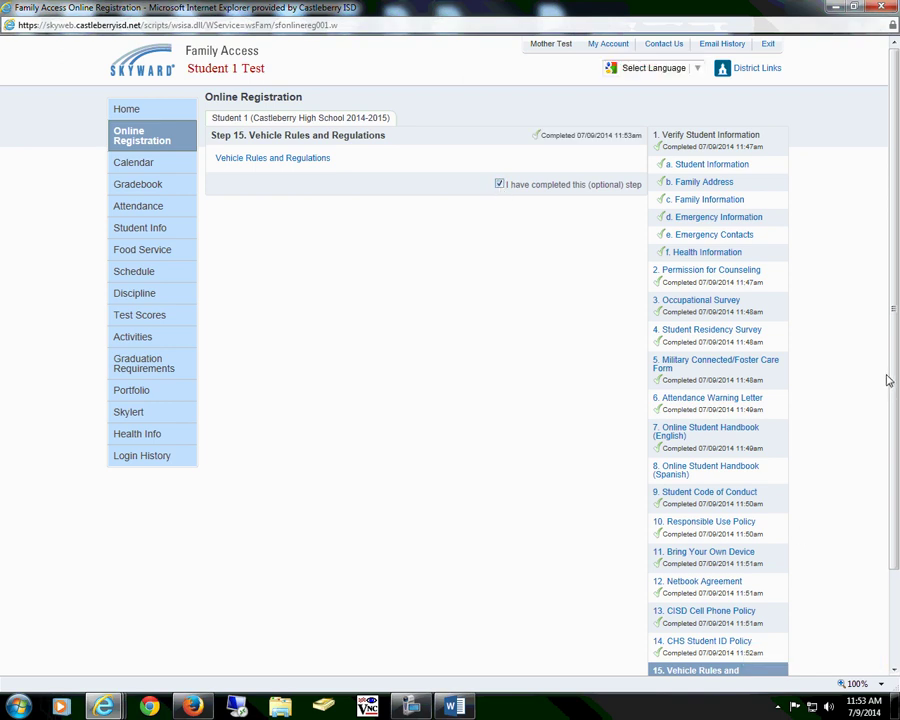
pyautogui.moveTo(889, 377); pyautogui.dragTo(883, 473)
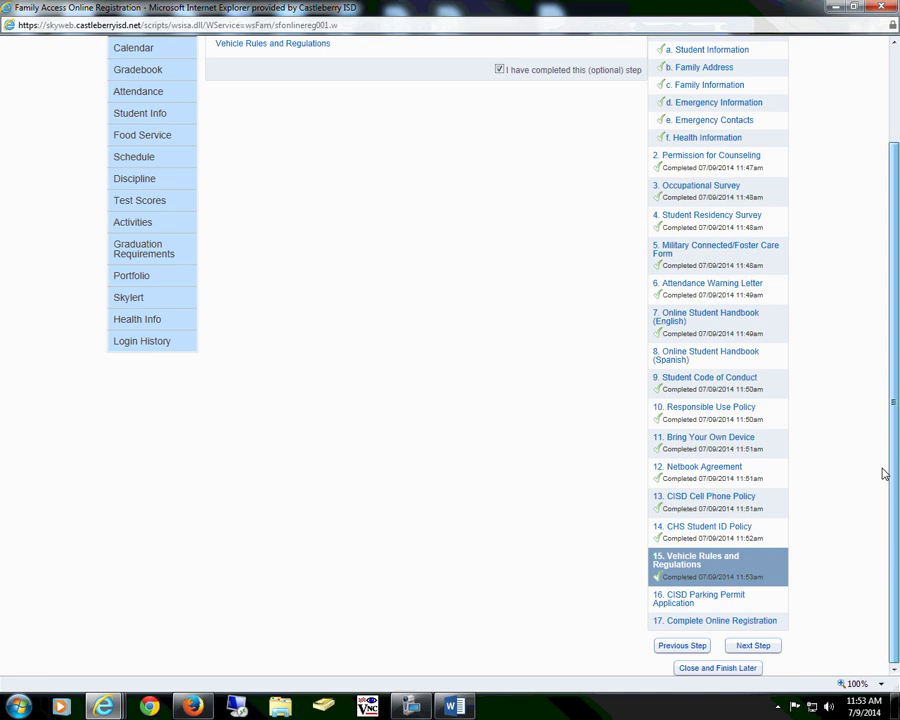
# Open the Step 16 CISD Parking Permit Application form, review it and save it
pyautogui.click(678, 598)
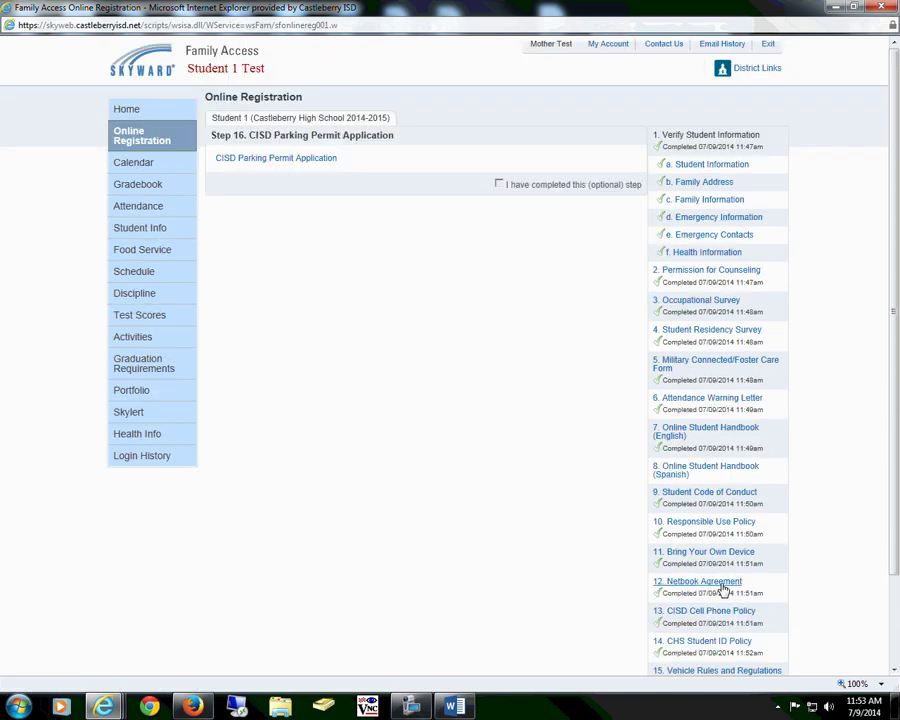
pyautogui.click(268, 160)
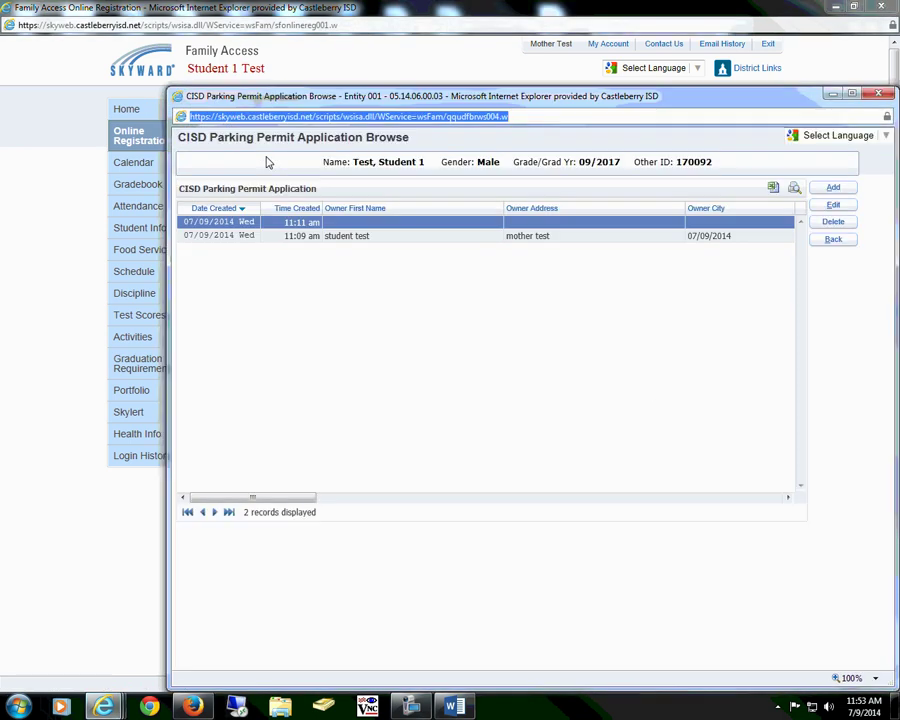
pyautogui.click(831, 207)
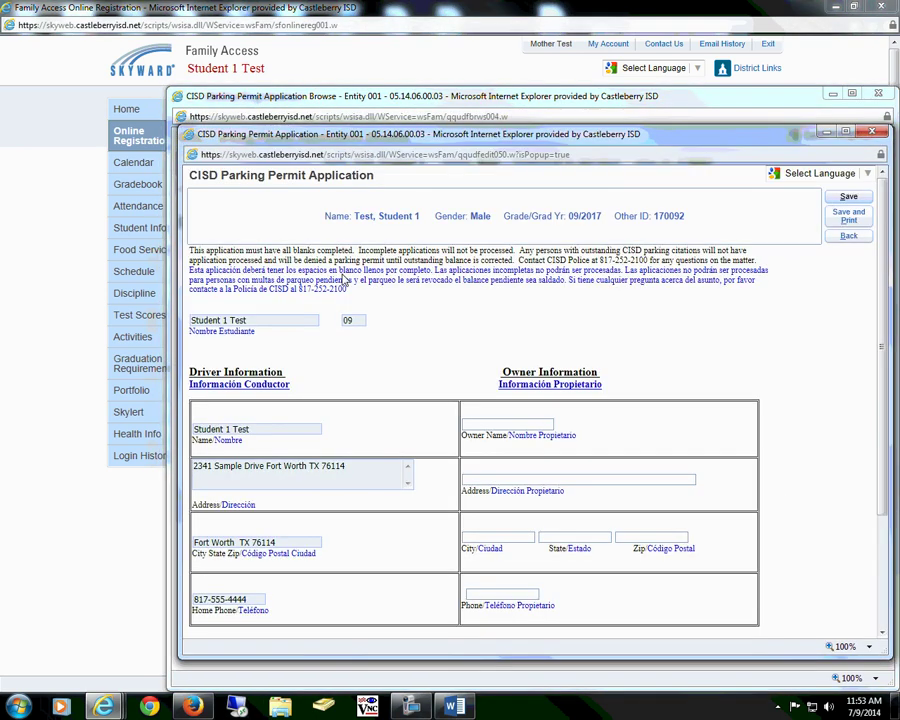
pyautogui.scroll(-1, 882, 284)
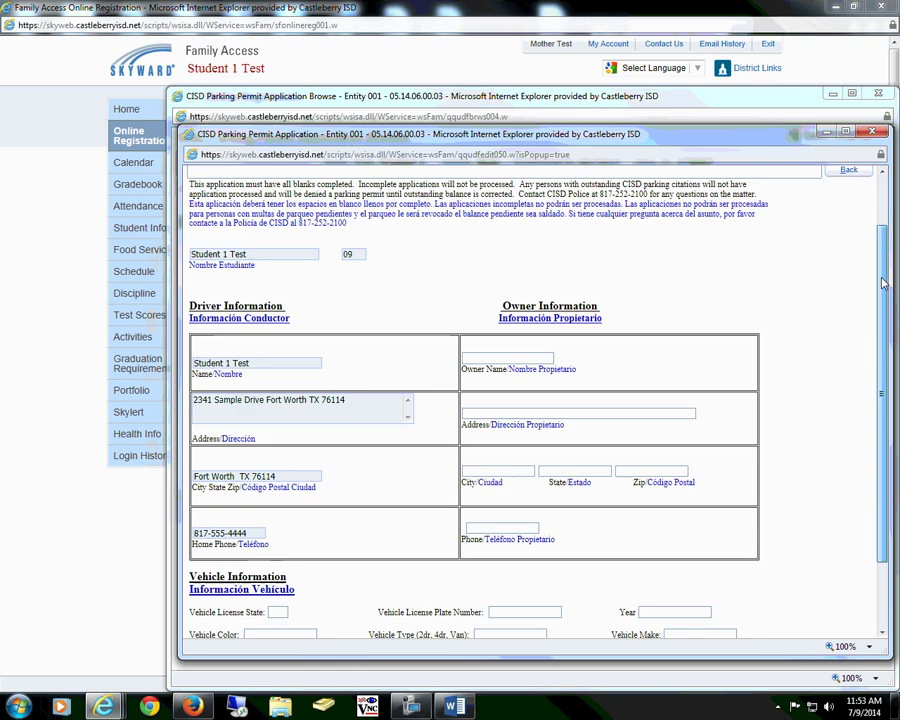
pyautogui.scroll(-2, 882, 284)
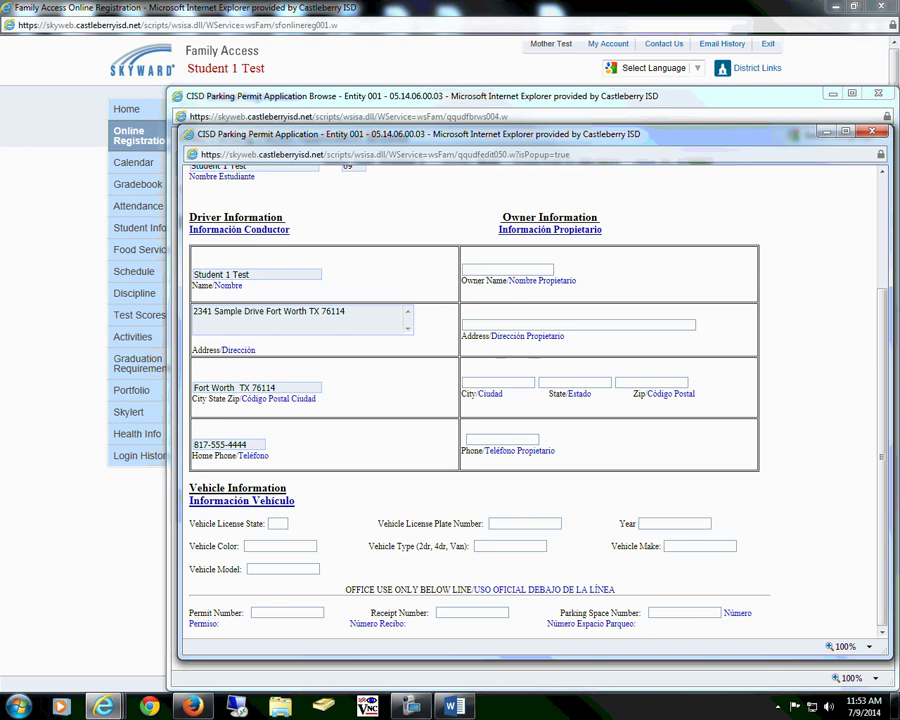
pyautogui.moveTo(883, 298); pyautogui.dragTo(884, 188)
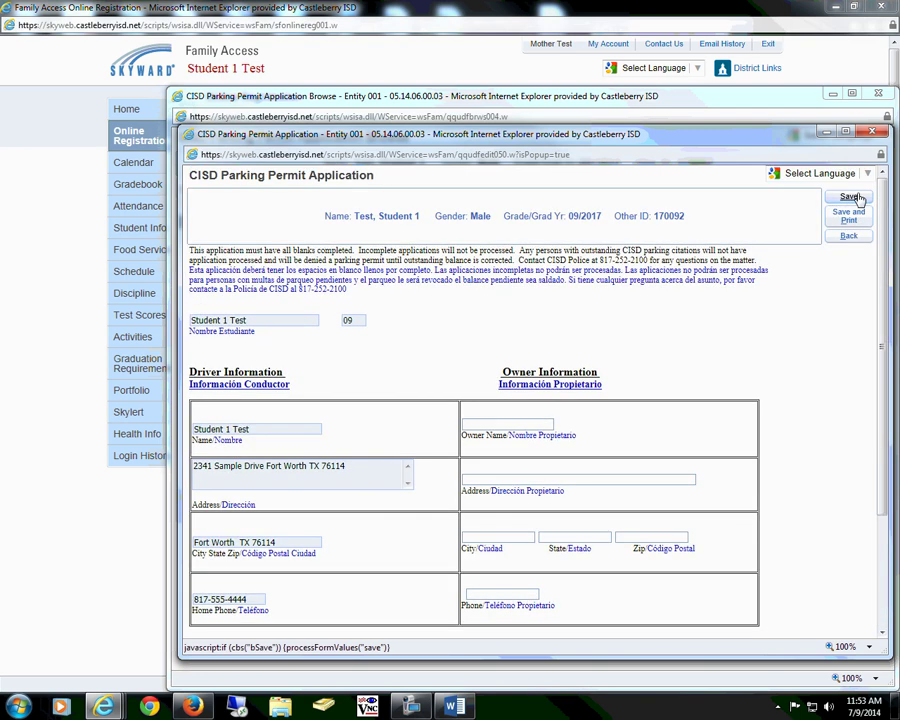
pyautogui.click(857, 198)
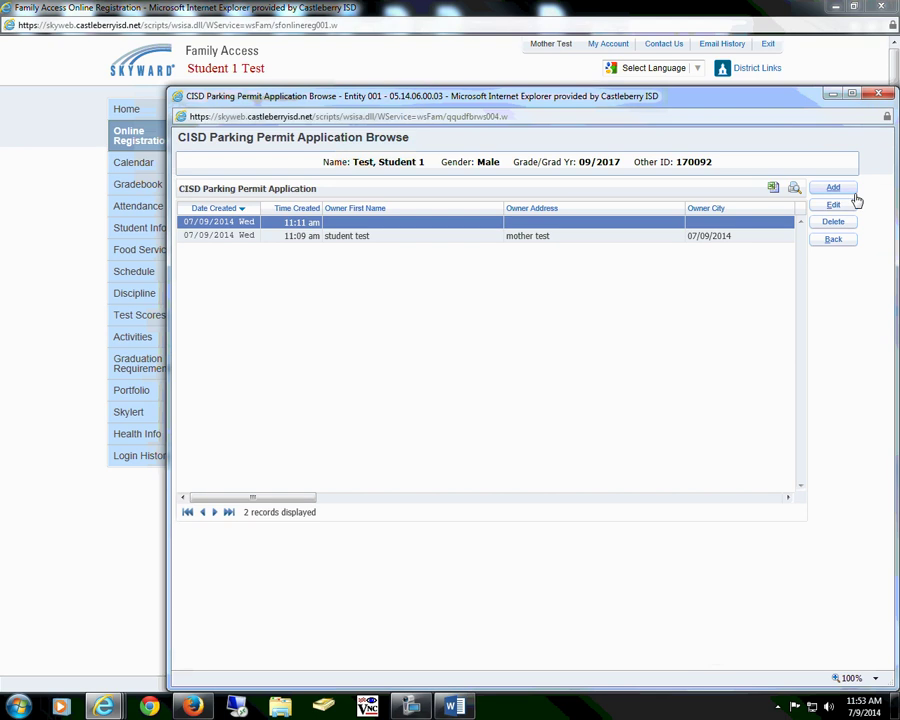
# Return to registration and mark optional Step 16 as completed
pyautogui.click(834, 242)
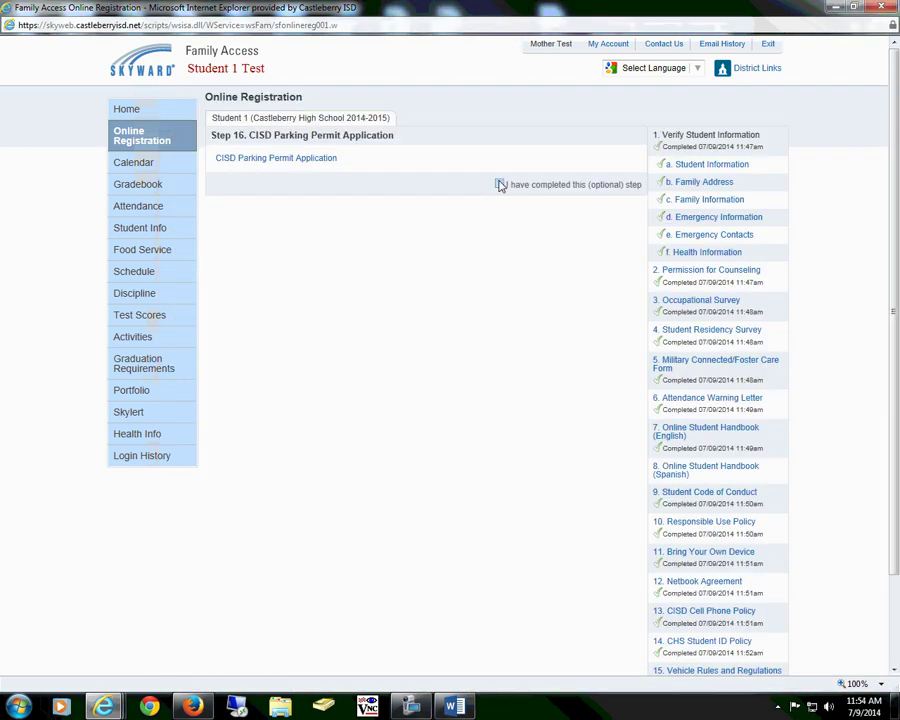
pyautogui.click(500, 186)
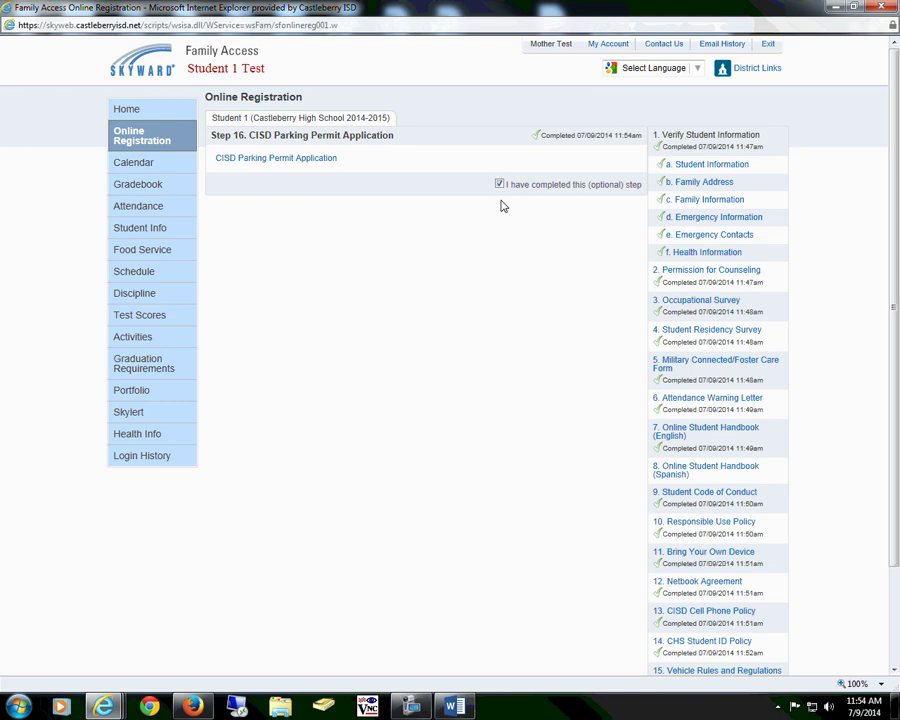
pyautogui.scroll(-2, 887, 185)
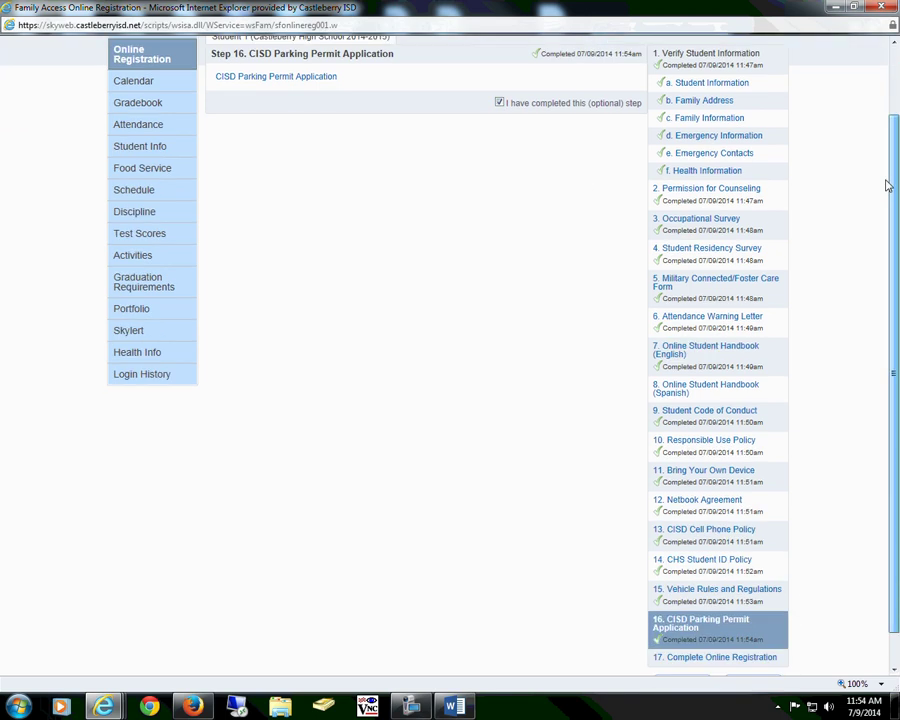
pyautogui.scroll(-1, 887, 185)
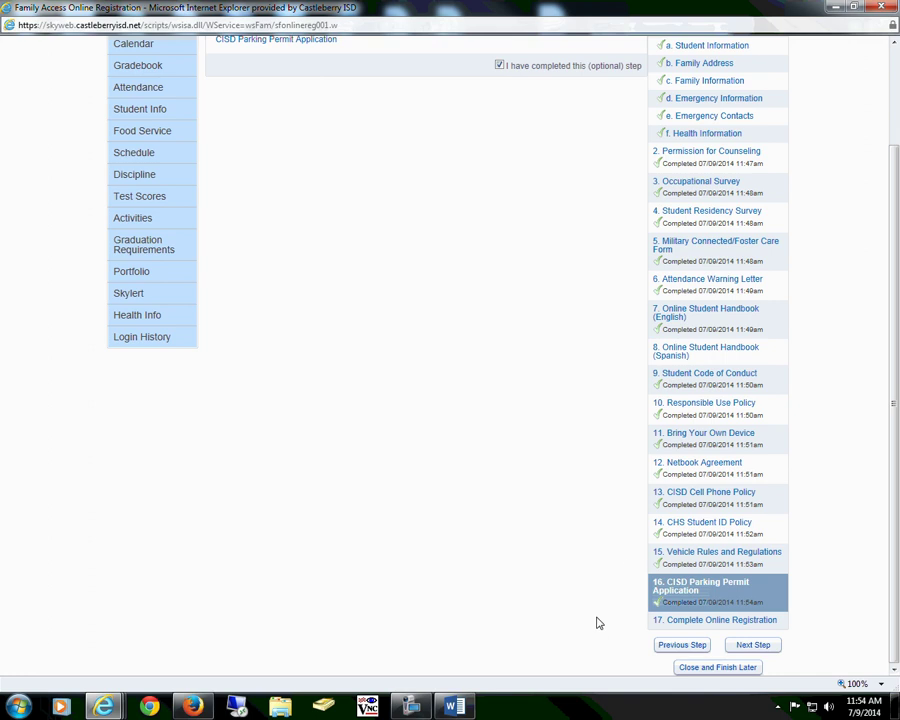
# Open Step 17 and review each step's completion time down to the Submit Online Registration button
pyautogui.click(696, 622)
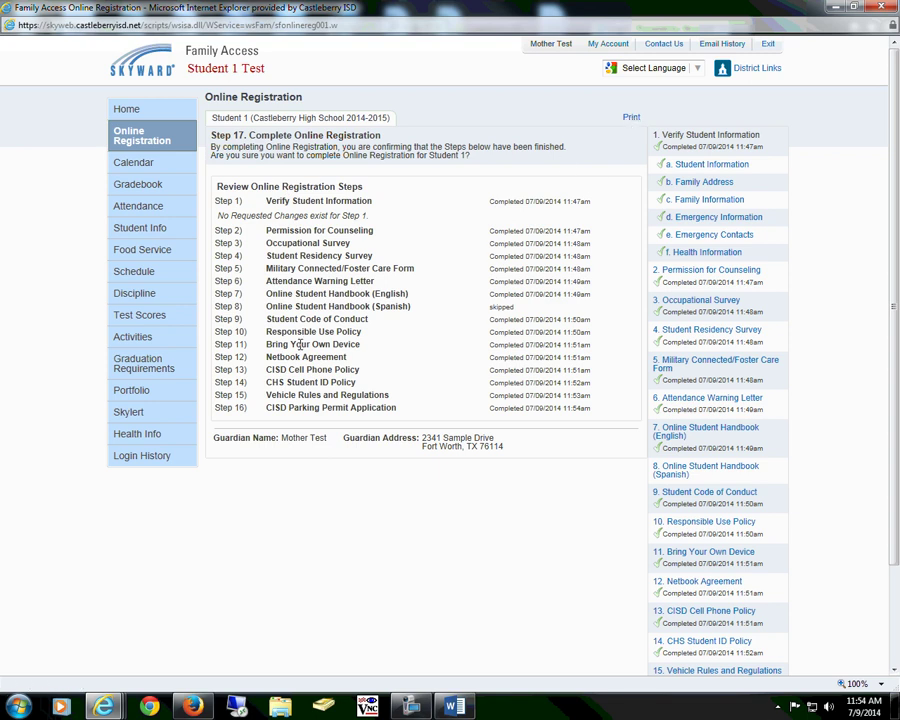
pyautogui.scroll(-2, 895, 280)
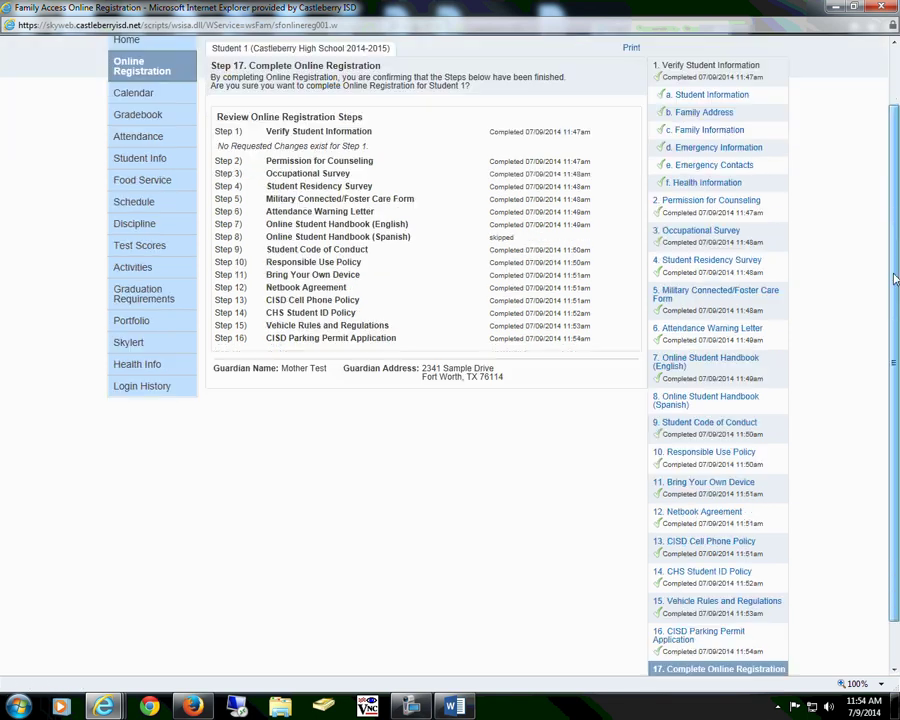
pyautogui.scroll(-1, 890, 300)
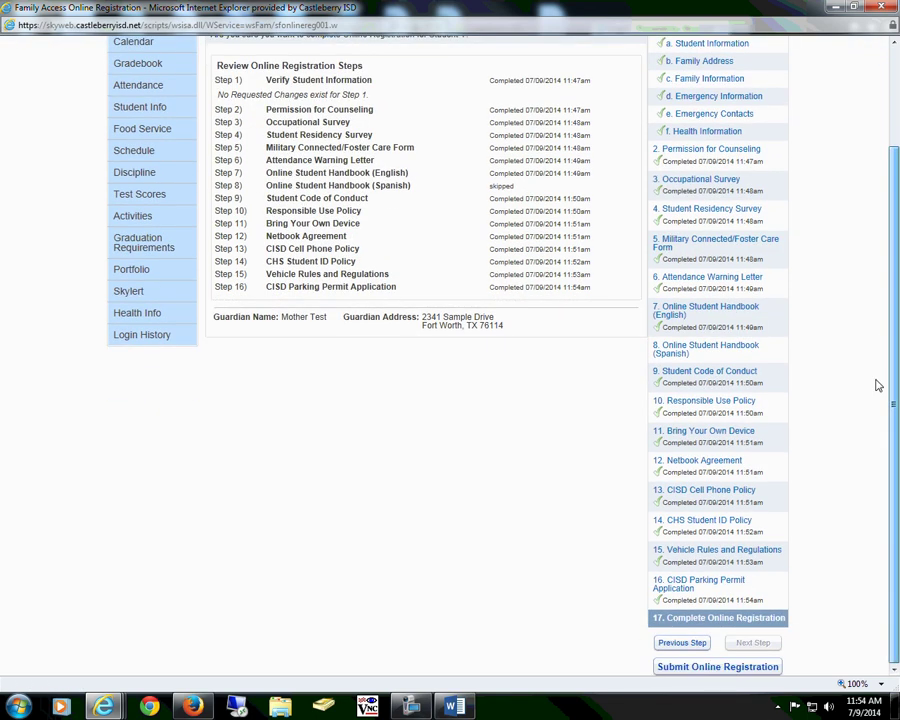
# Submit Student 1's online registration to the district
pyautogui.click(684, 670)
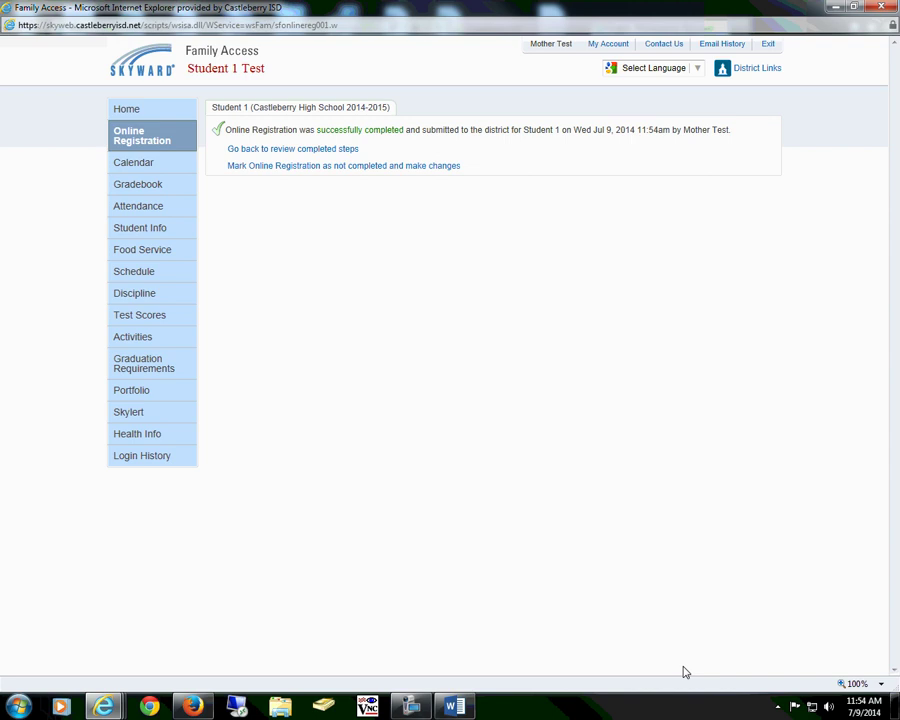